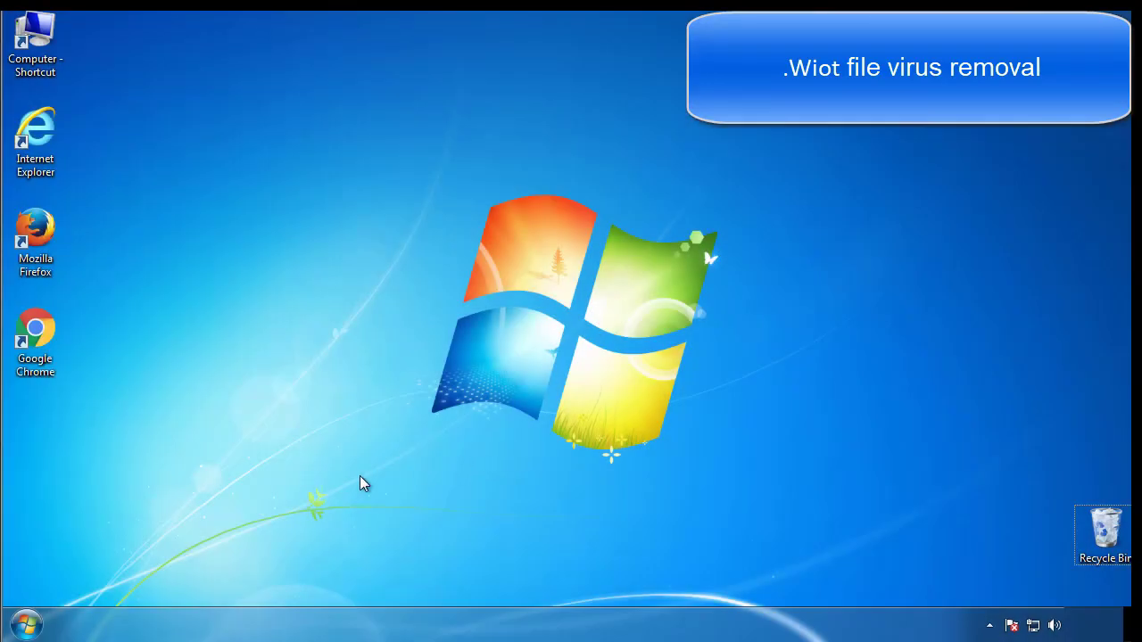
Enable minimal Safe boot in System Configuration, restart the computer into Safe Mode, and dismiss the help window
click(26, 624)
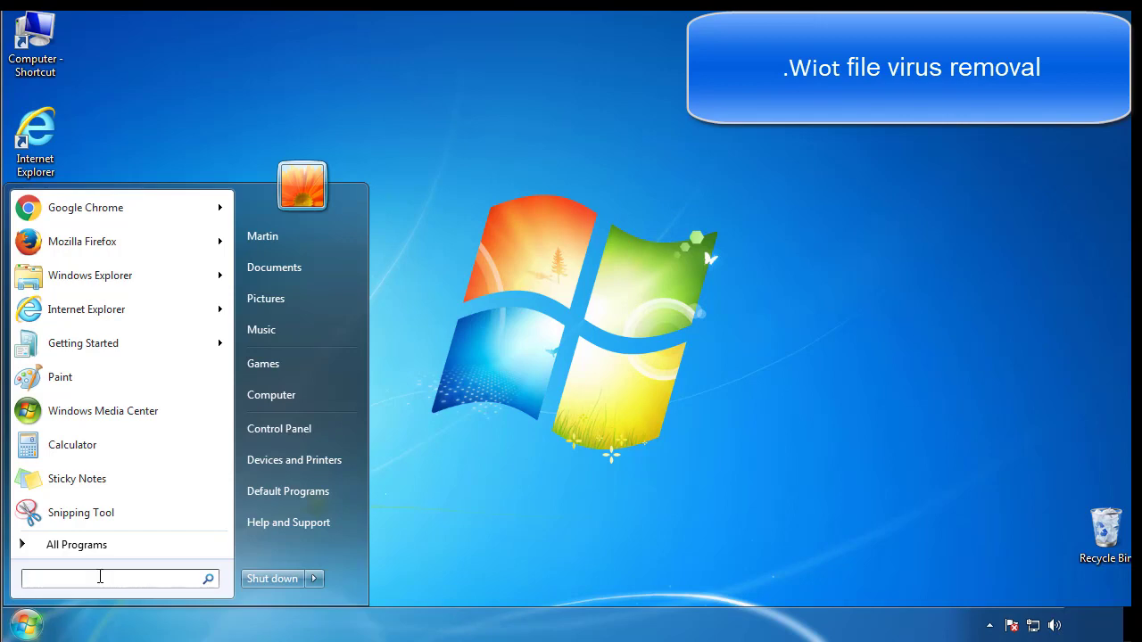
text(msconfig)
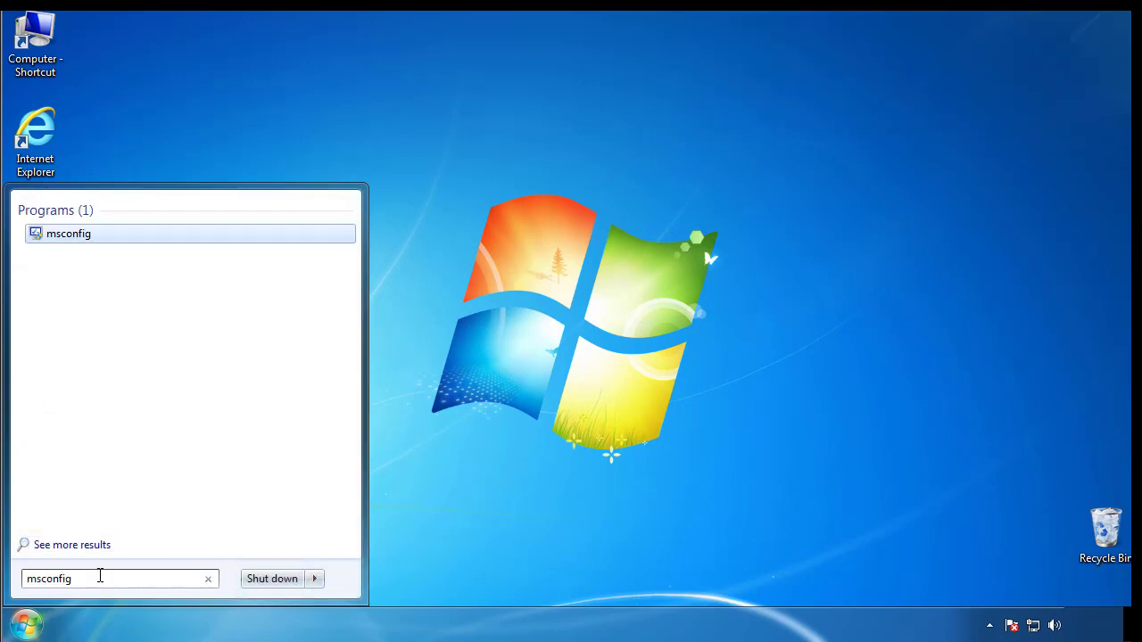
key(Return)
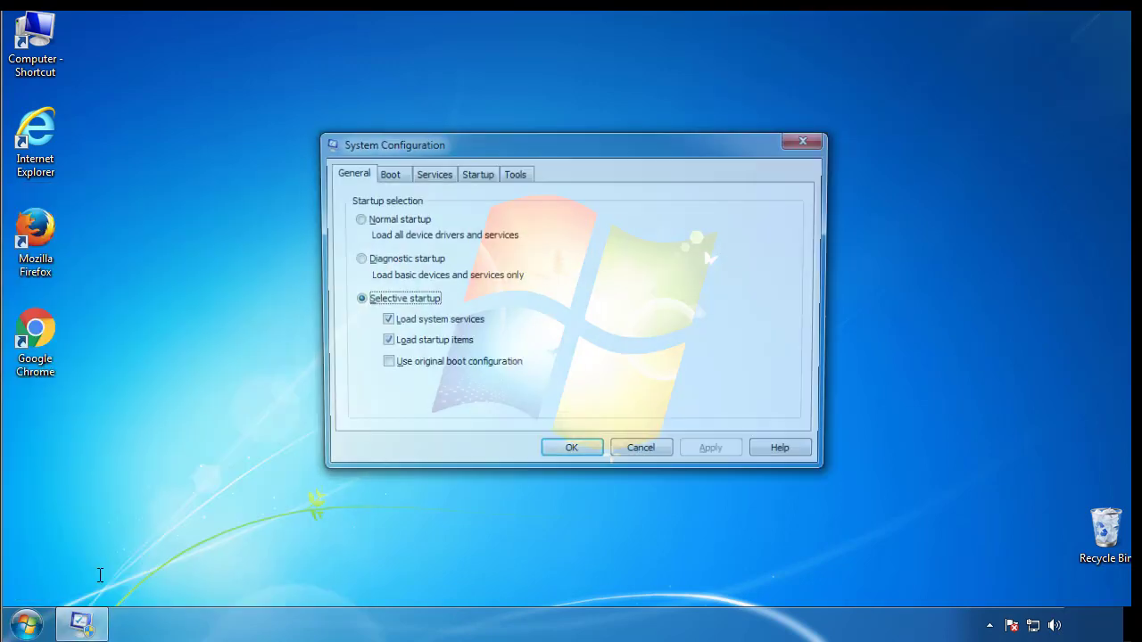
click(386, 174)
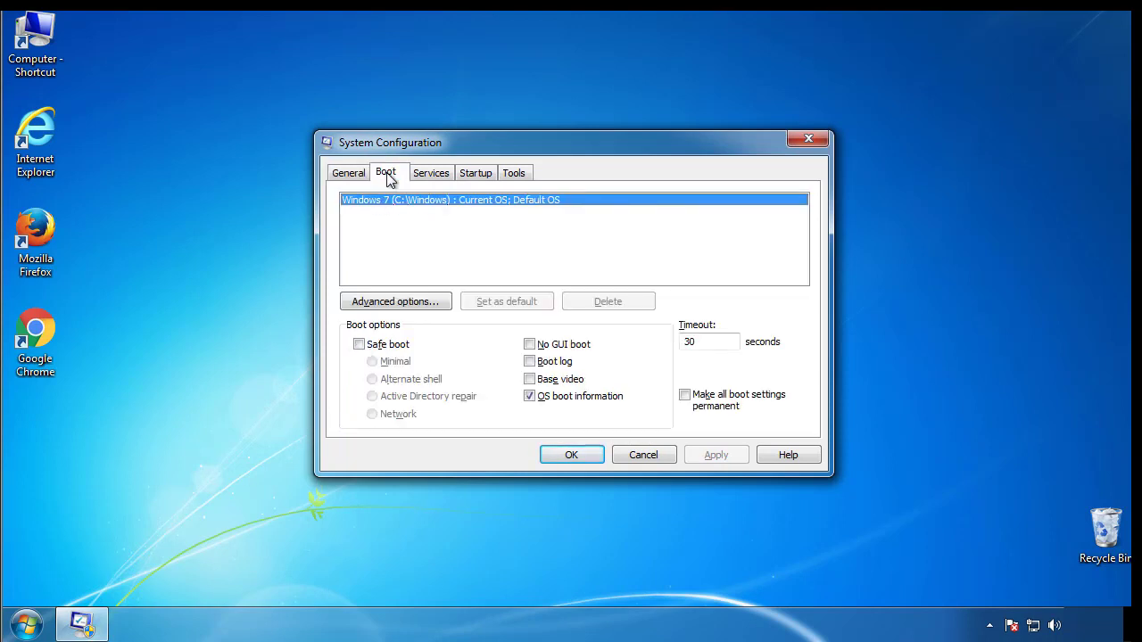
click(359, 344)
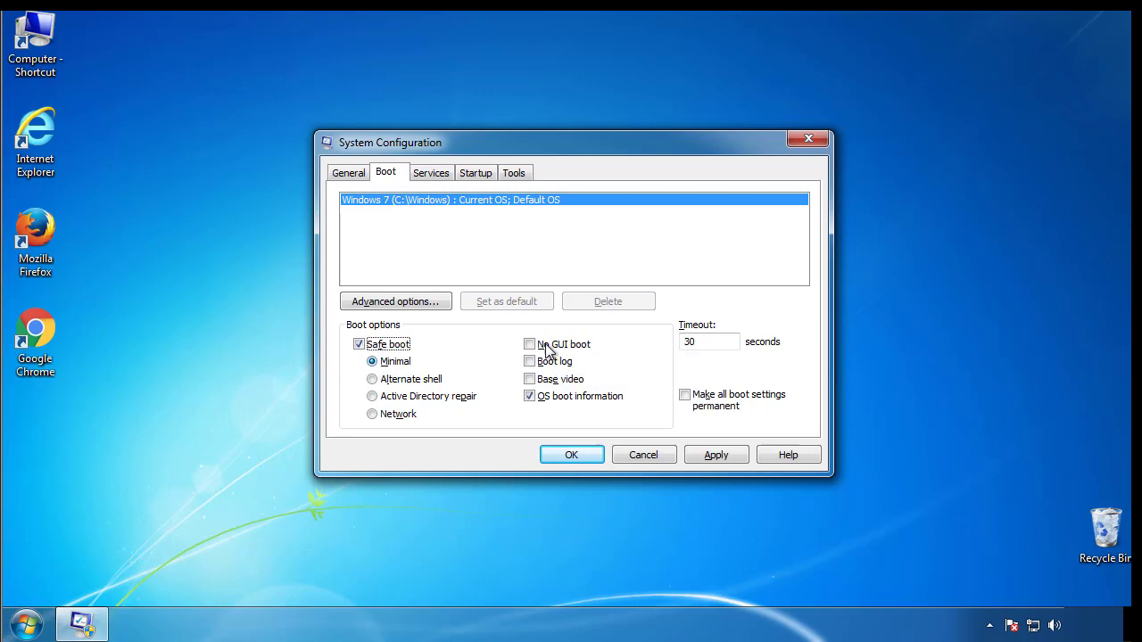
click(579, 455)
click(518, 346)
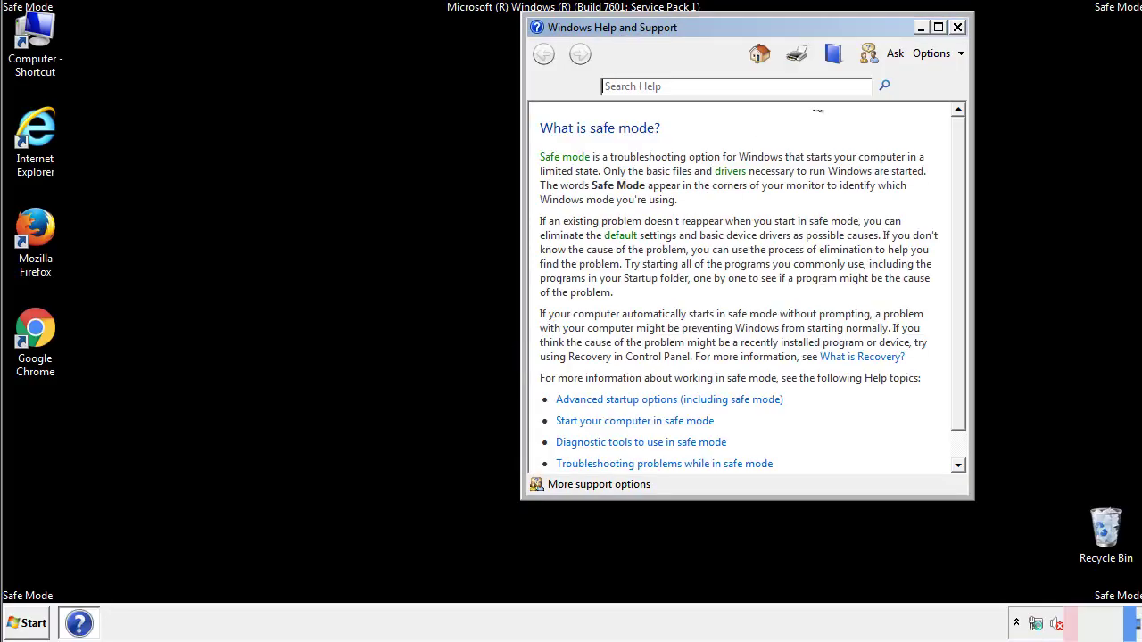
click(957, 27)
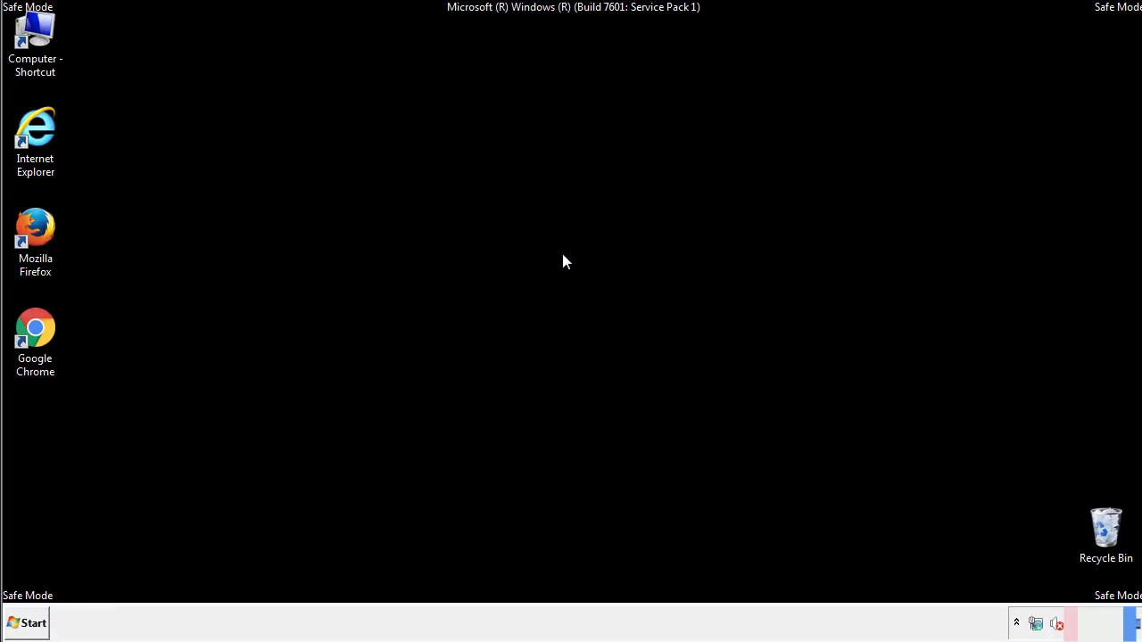
Set Folder Options in Control Panel to show hidden files, folders, and drives, and close Control Panel
click(34, 622)
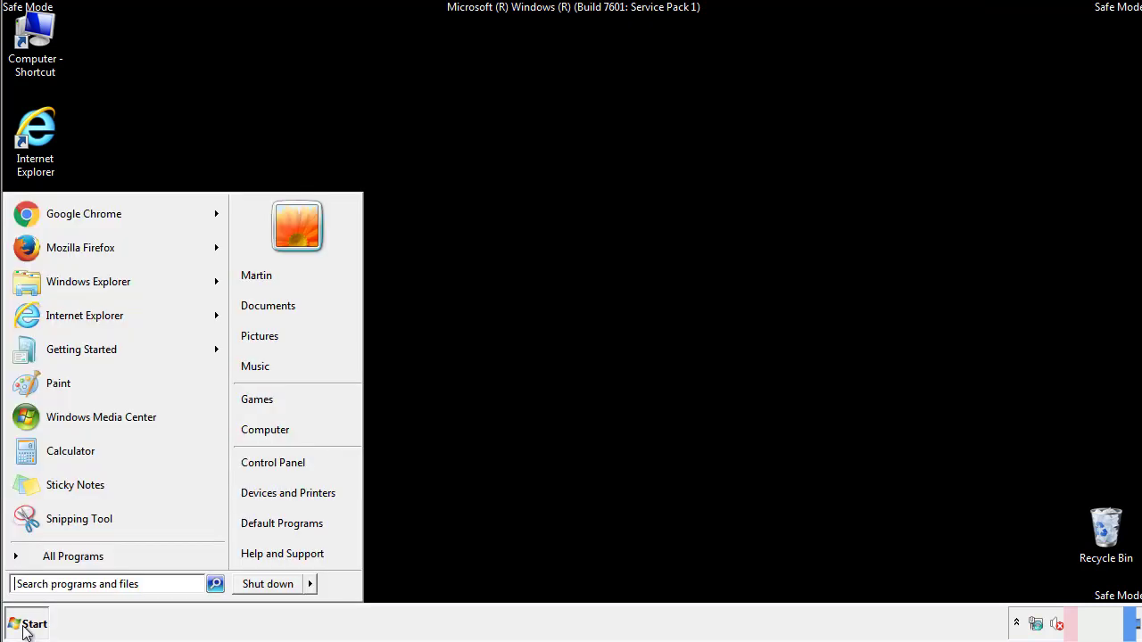
click(285, 460)
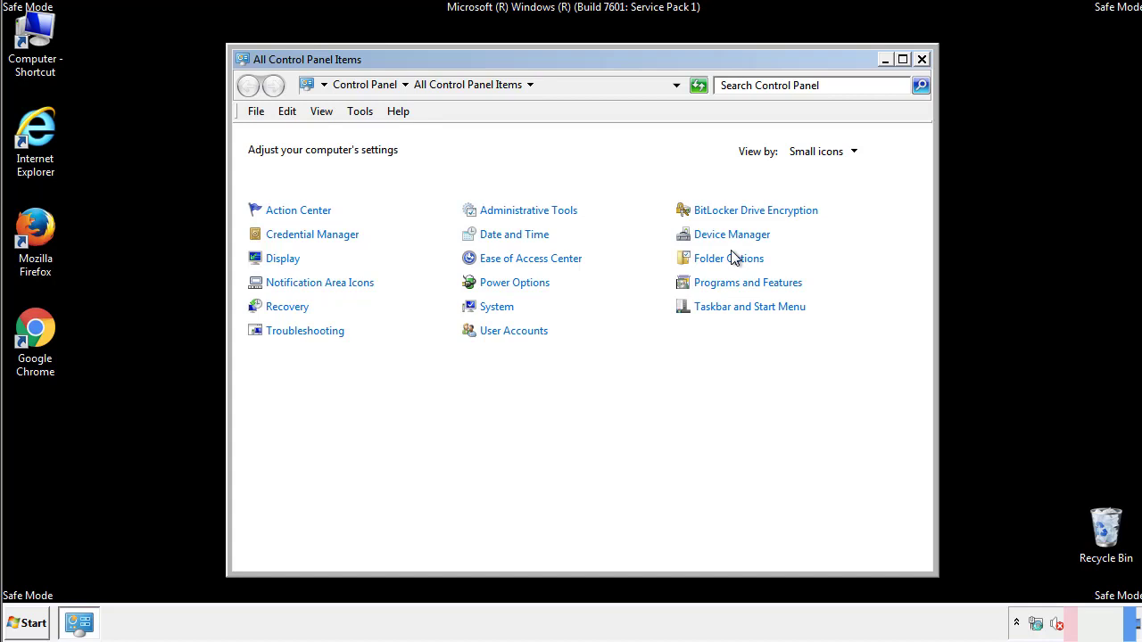
click(732, 261)
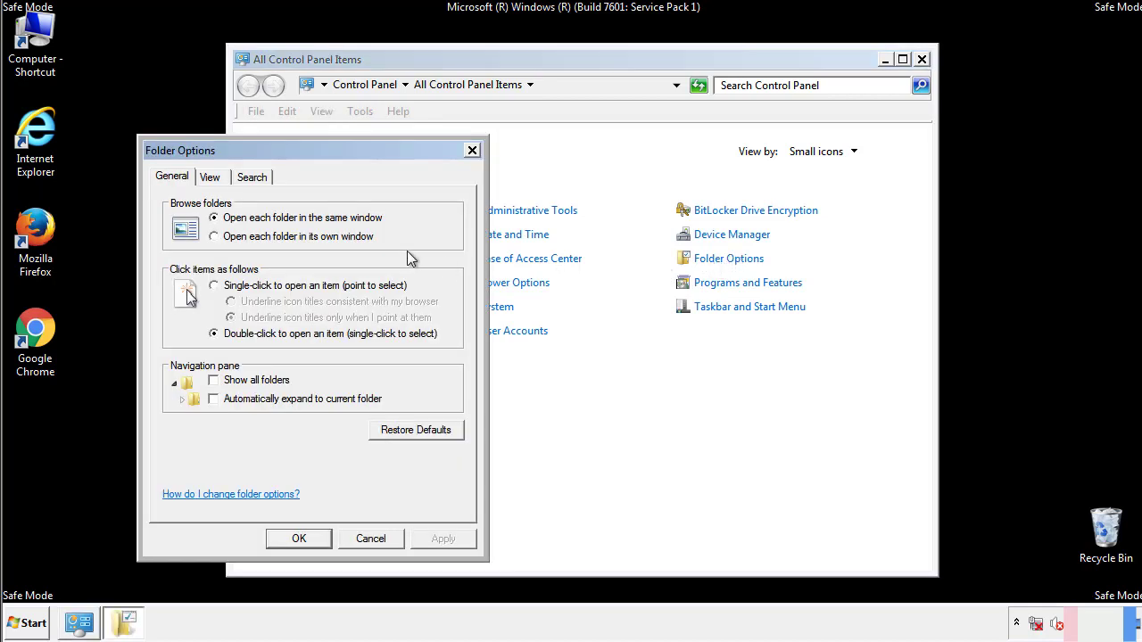
click(212, 180)
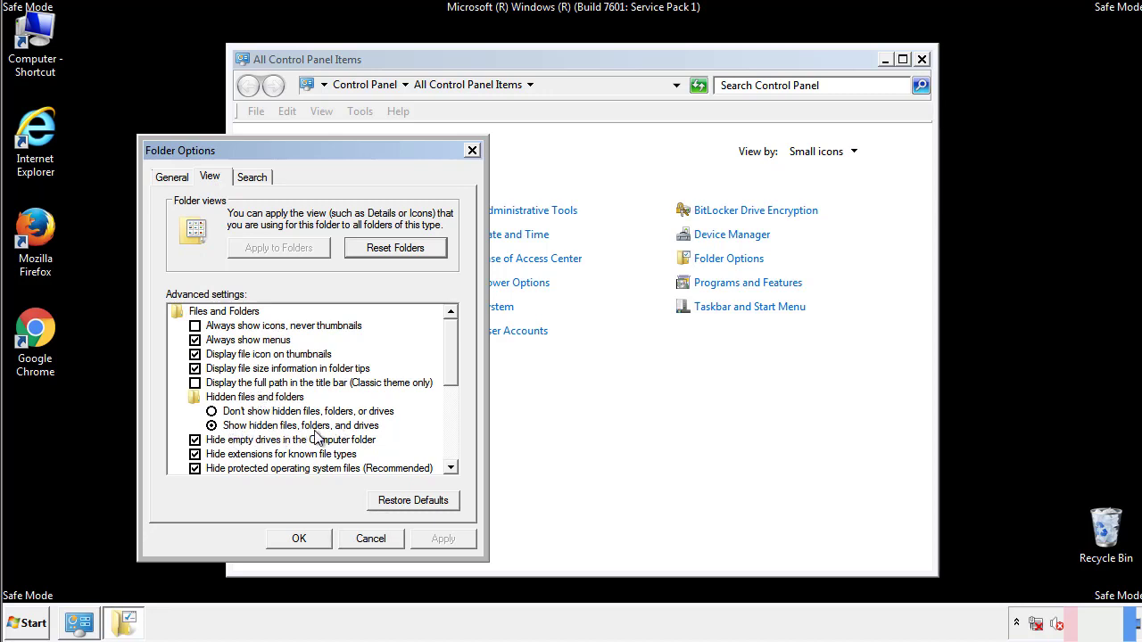
click(304, 538)
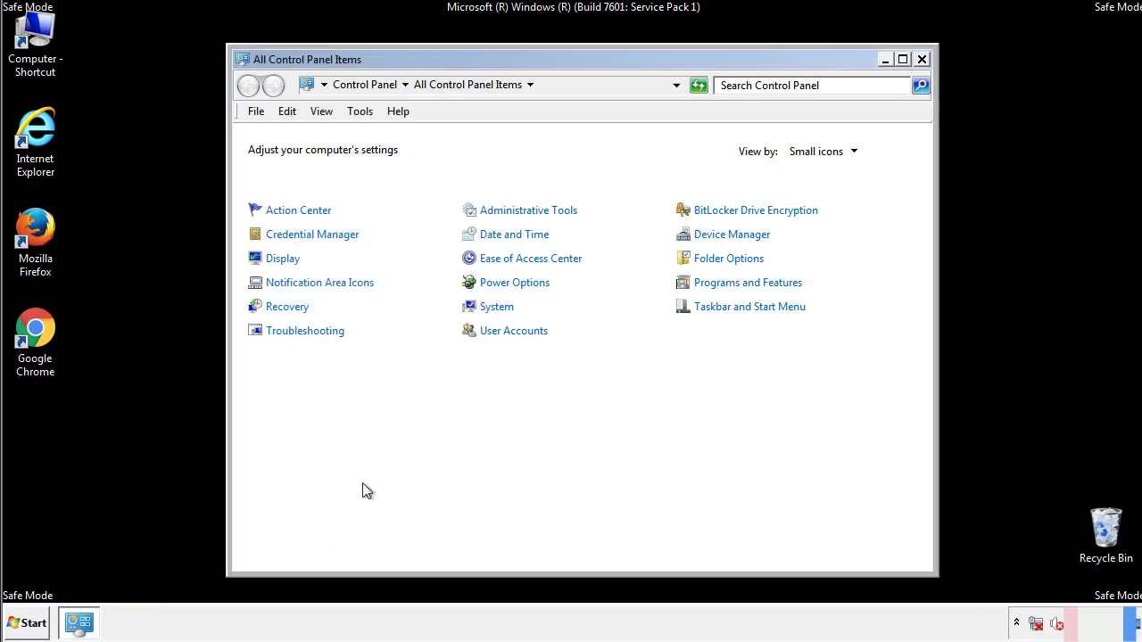
click(921, 59)
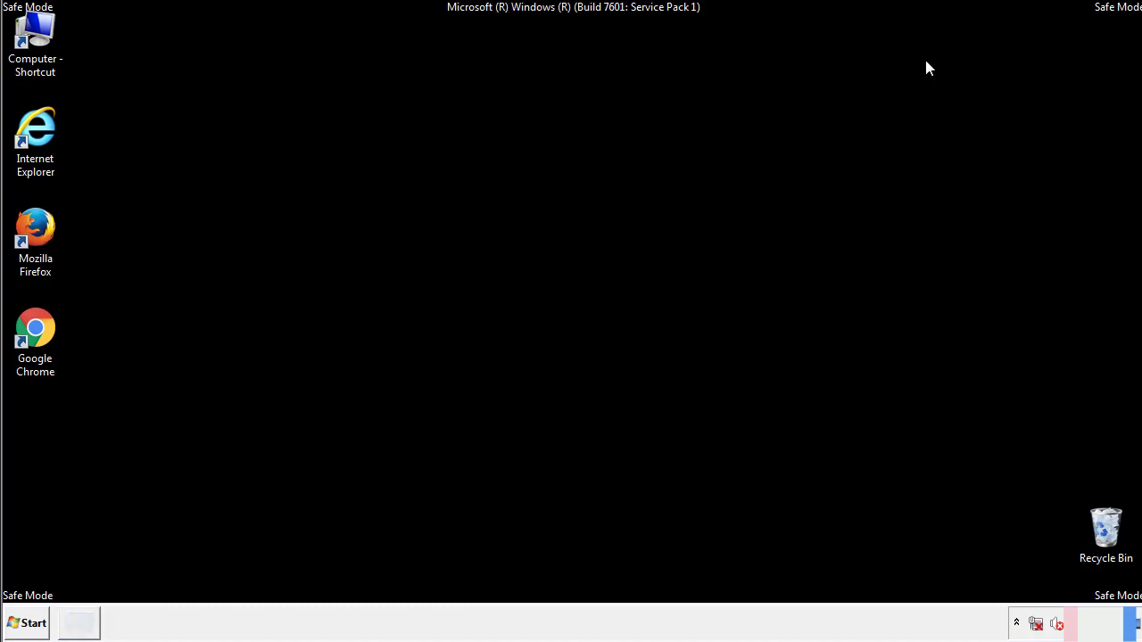
Browse the local disk to the folder C:\Windows\System32\drivers\etc
double_click(46, 31)
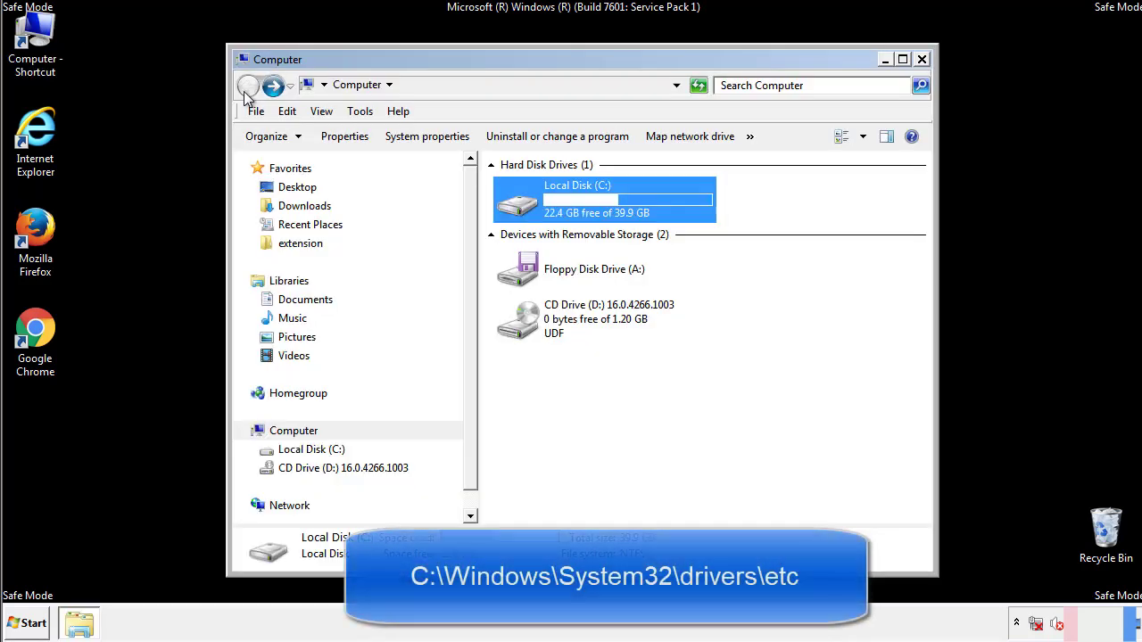
double_click(518, 204)
click(521, 328)
double_click(522, 328)
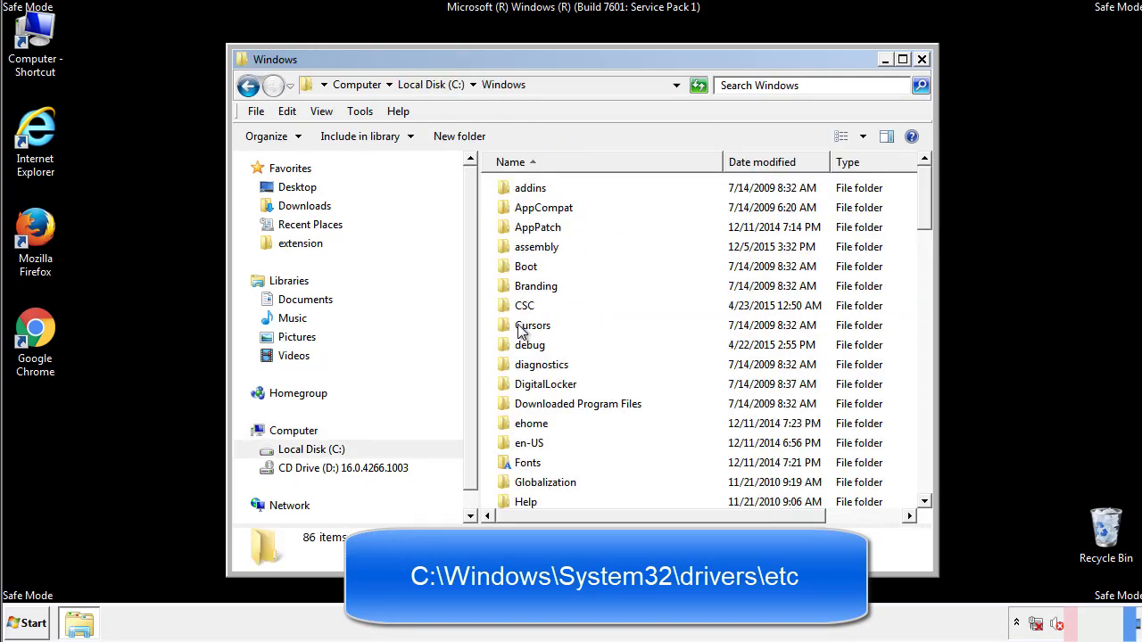
scroll(525, 401, down, 2)
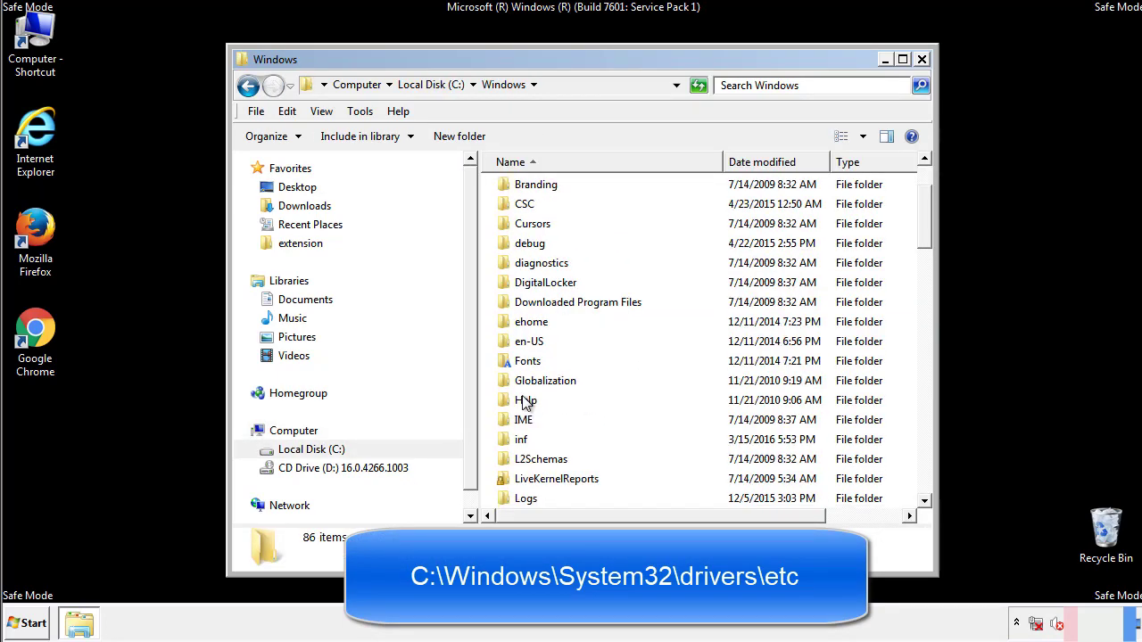
scroll(524, 403, down, 7)
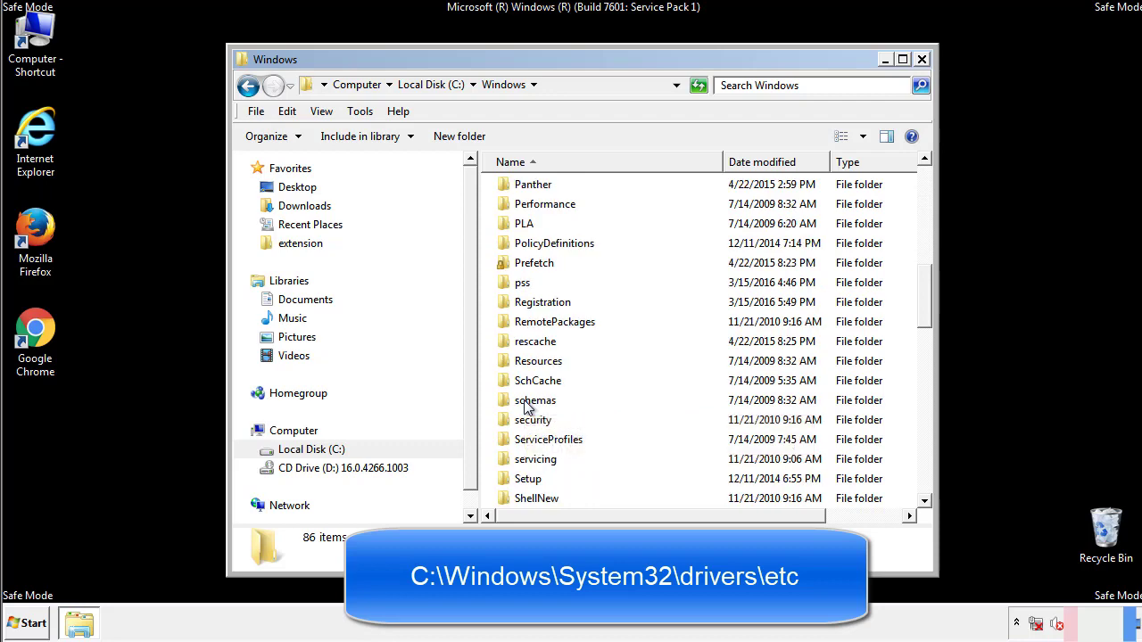
scroll(524, 404, down, 2)
double_click(540, 461)
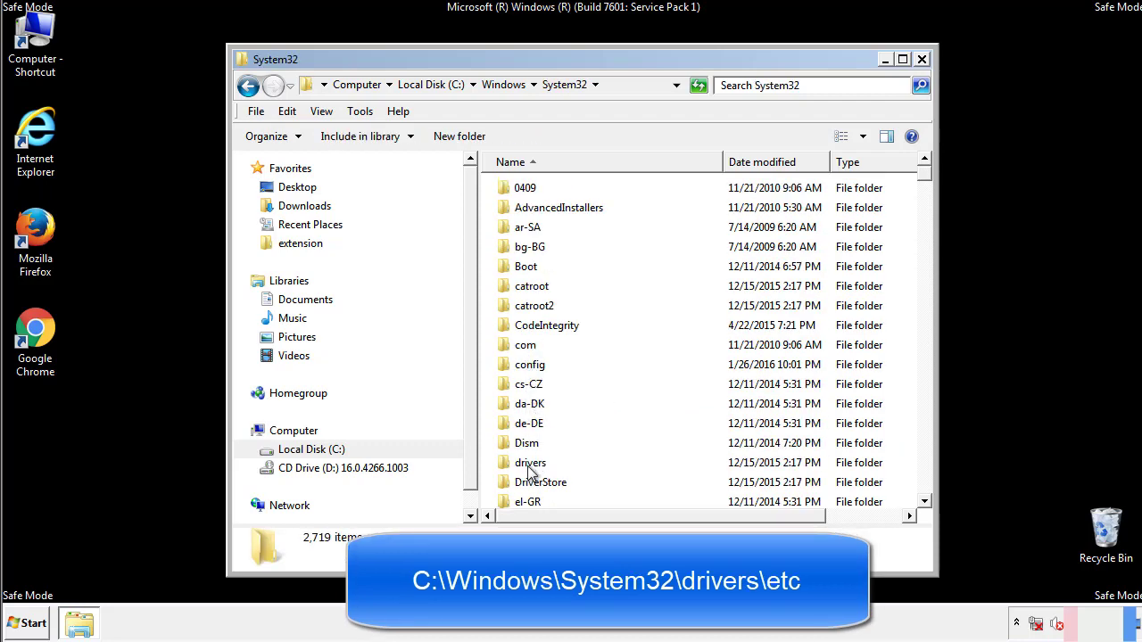
double_click(529, 465)
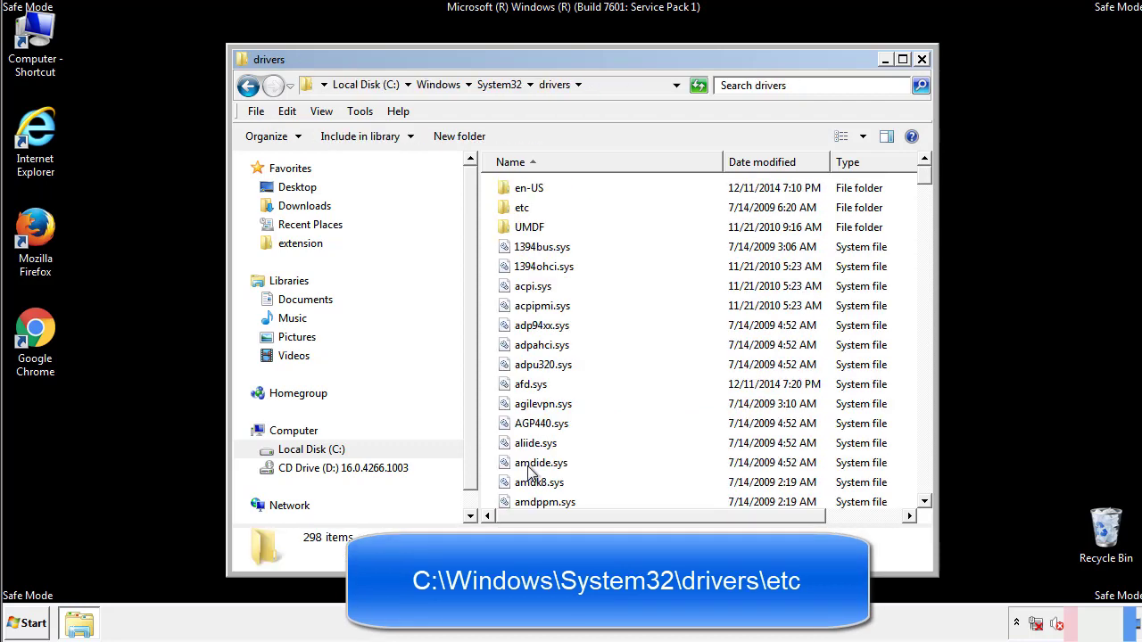
double_click(512, 213)
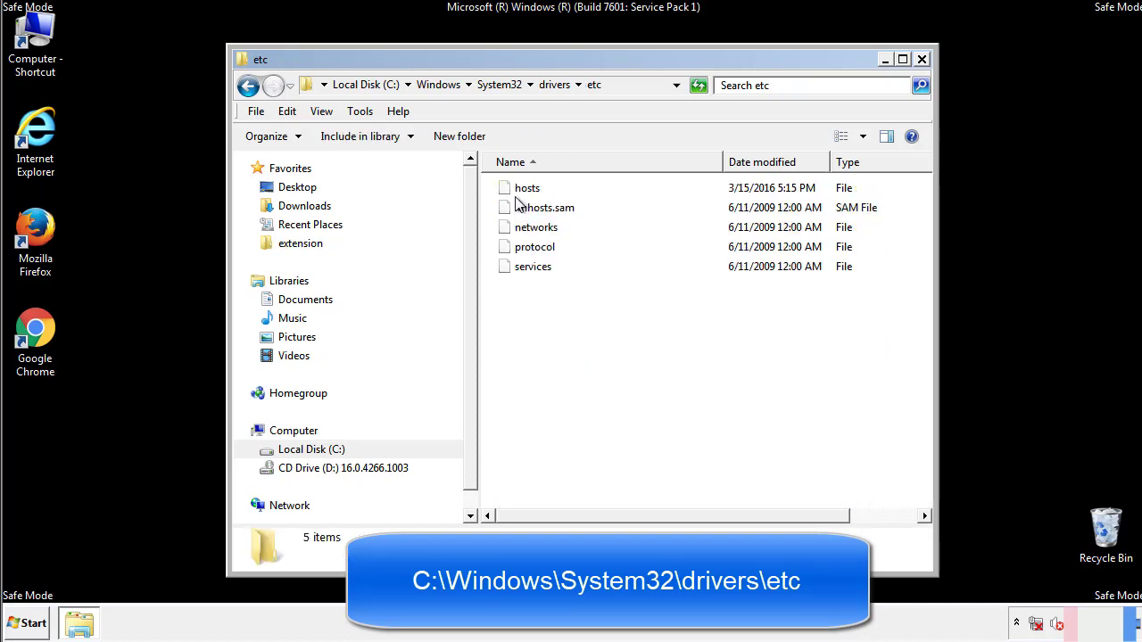
Open the hosts file in Notepad and reposition its window so the whole text is in view
double_click(517, 189)
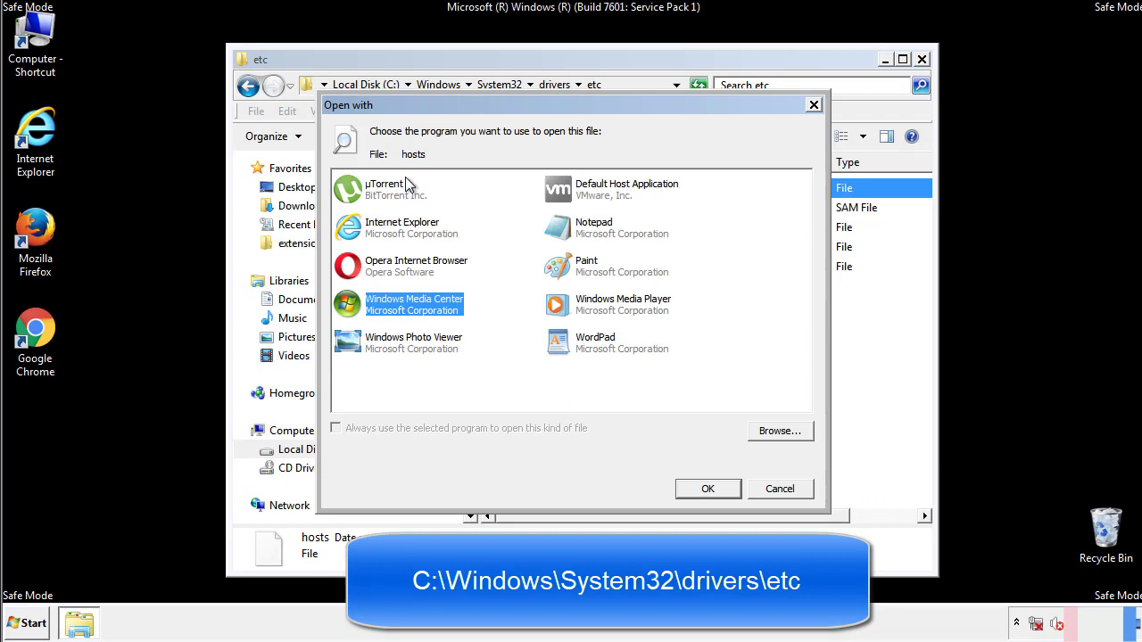
click(578, 234)
click(707, 489)
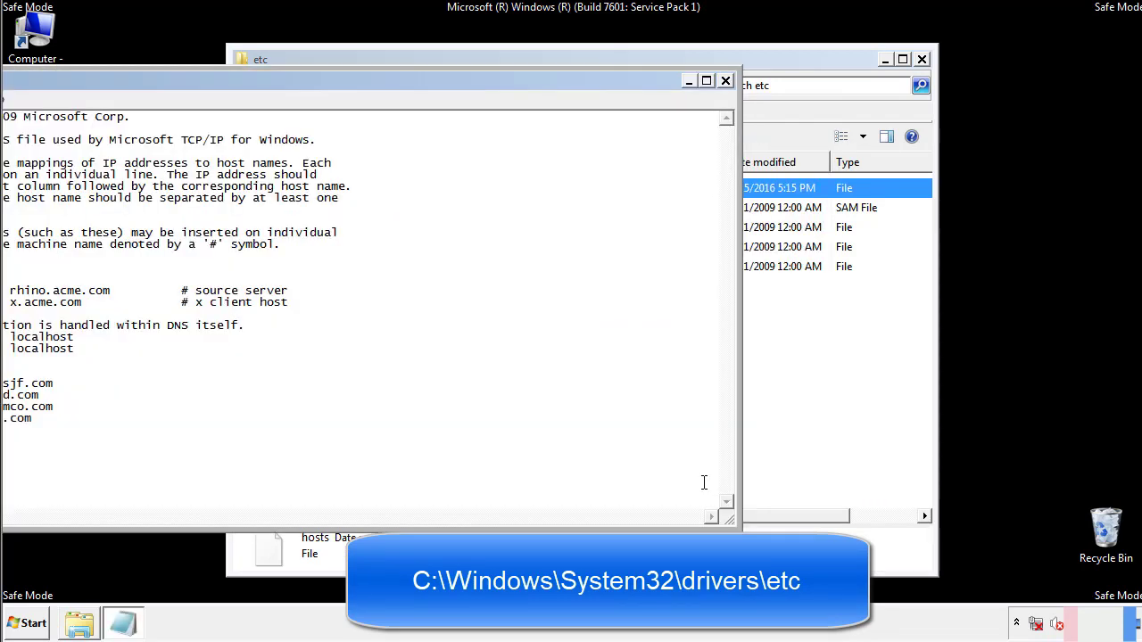
drag(466, 80, 727, 98)
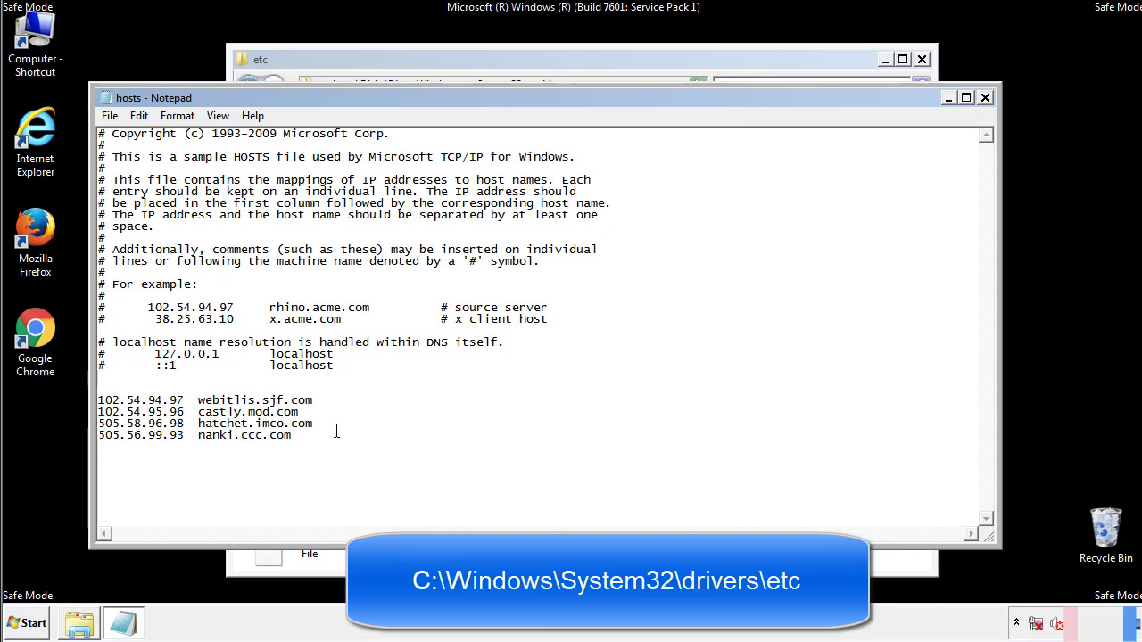
Delete the four IP address entries below the localhost lines in the hosts file, and close the file and its folder
drag(317, 437, 98, 399)
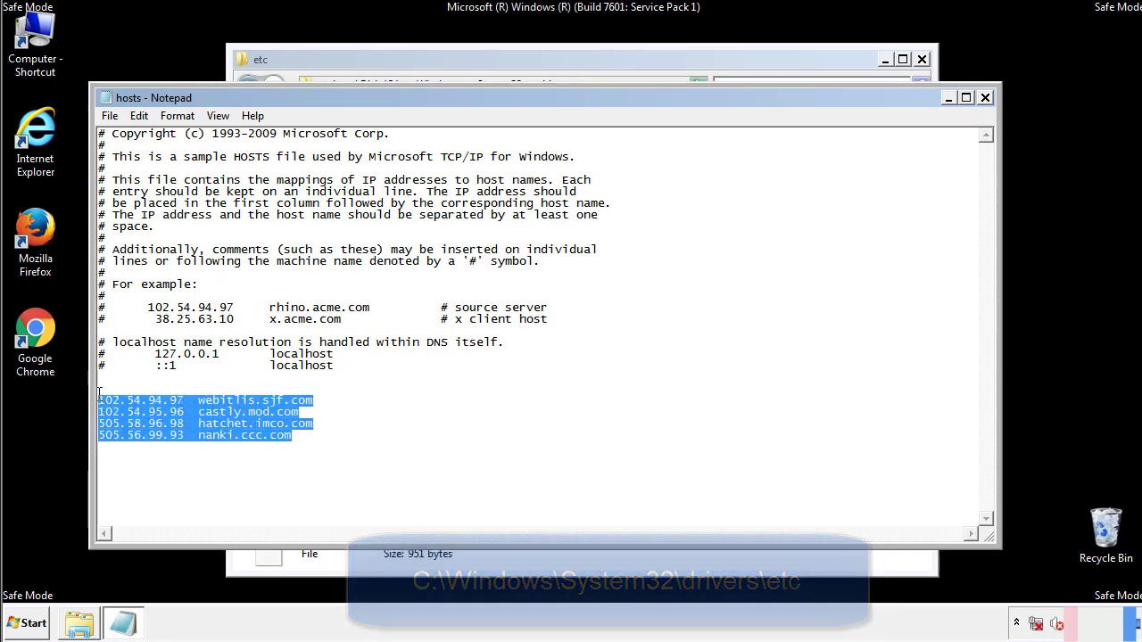
key(Delete)
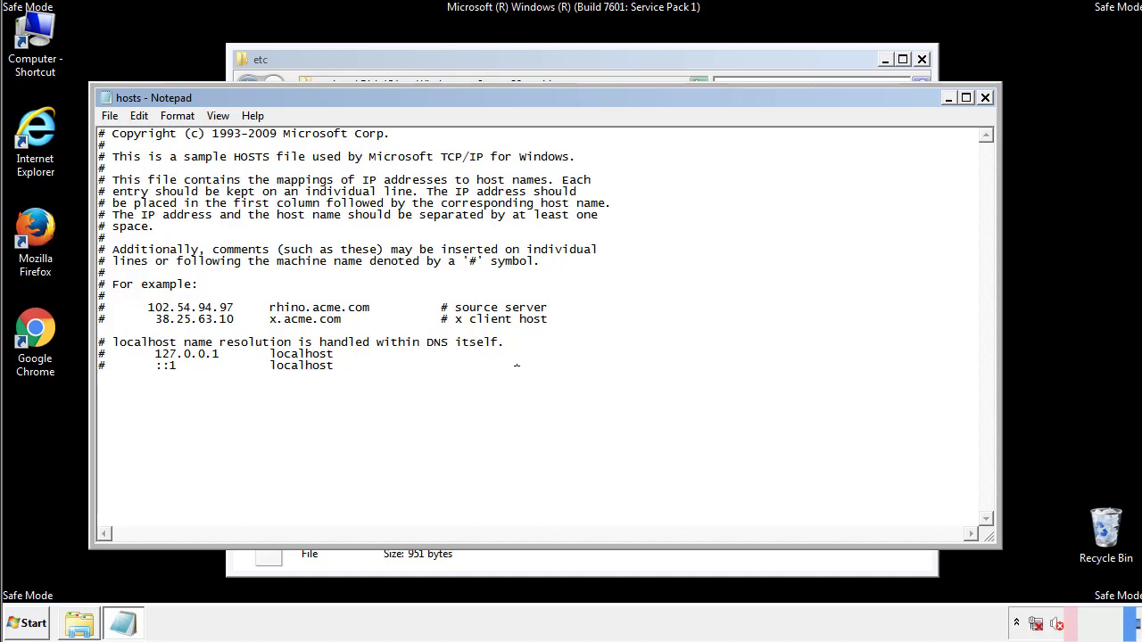
click(986, 98)
click(502, 329)
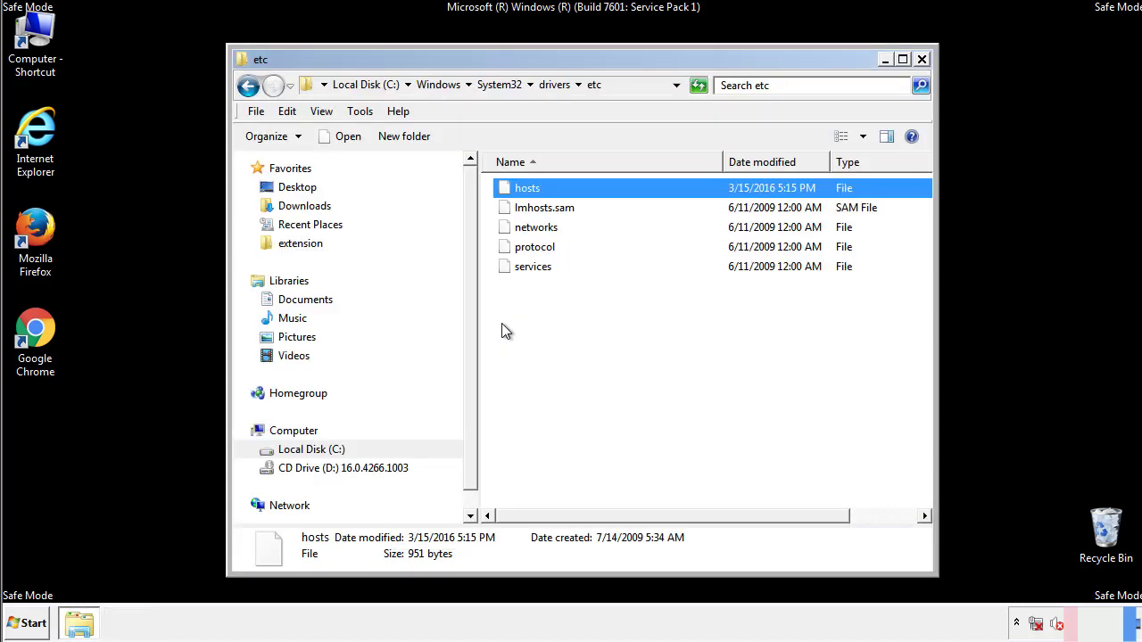
click(922, 61)
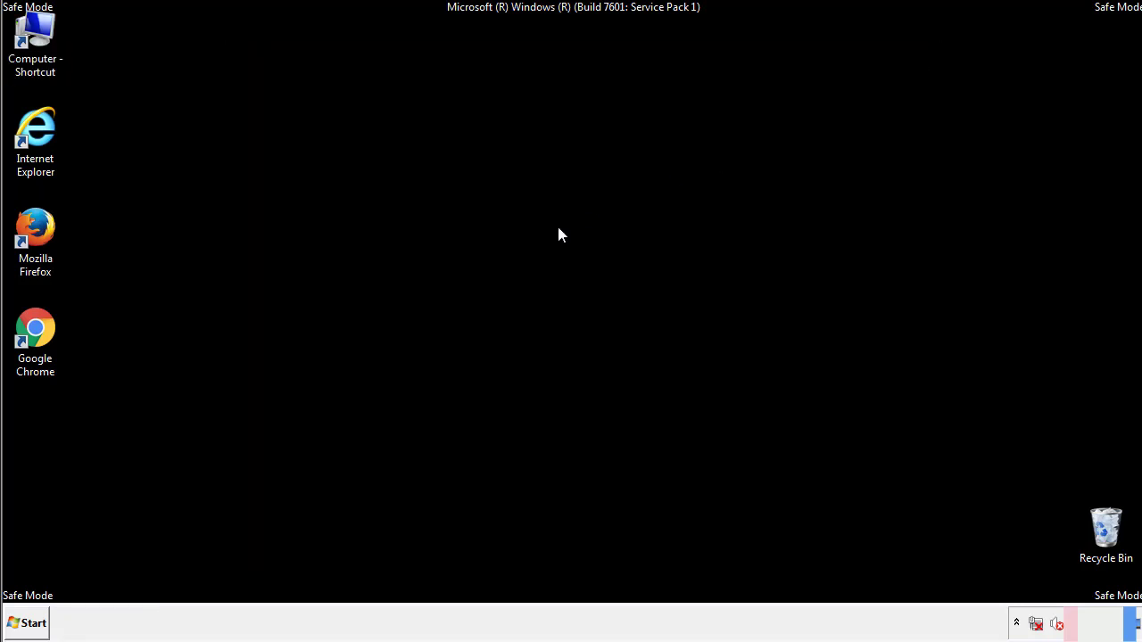
Open the Startup folder from the list of all programs
click(25, 623)
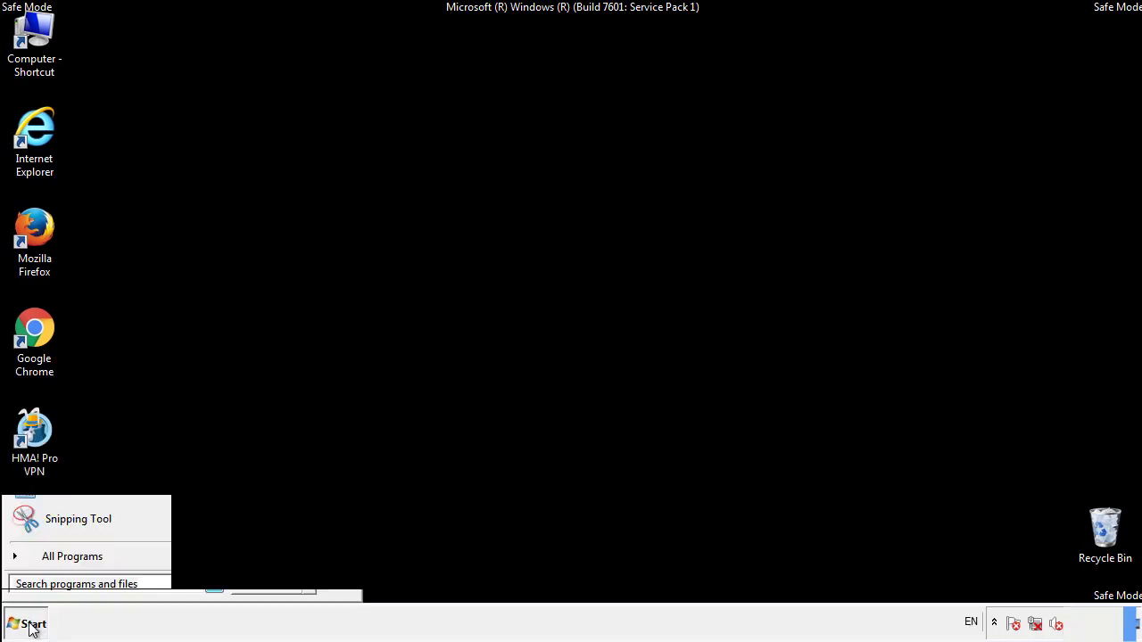
click(50, 560)
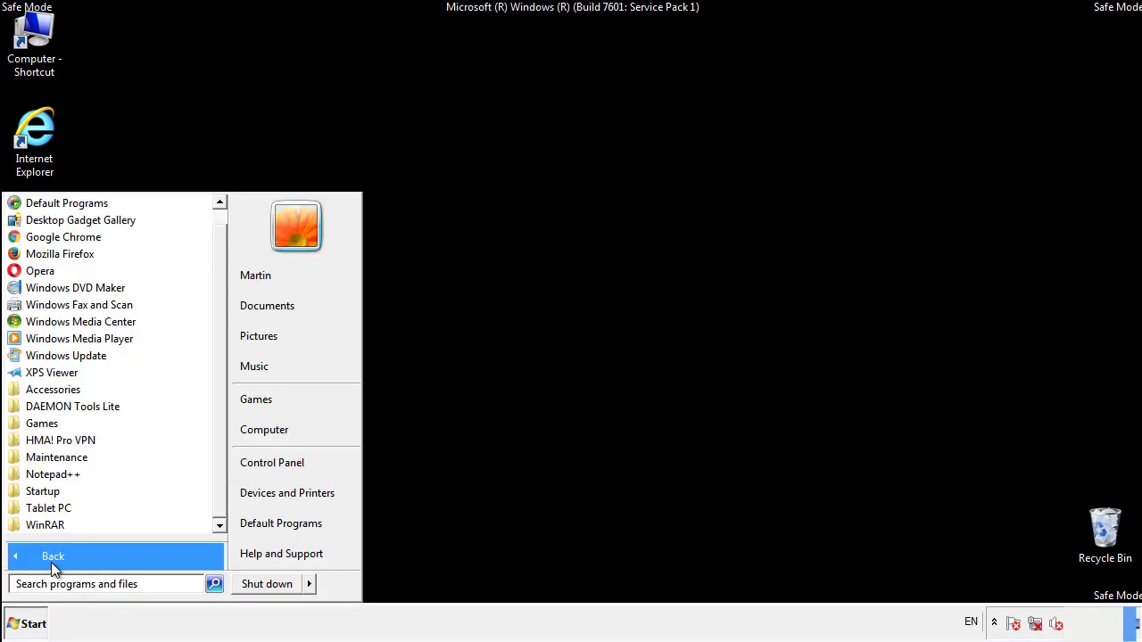
right_click(46, 493)
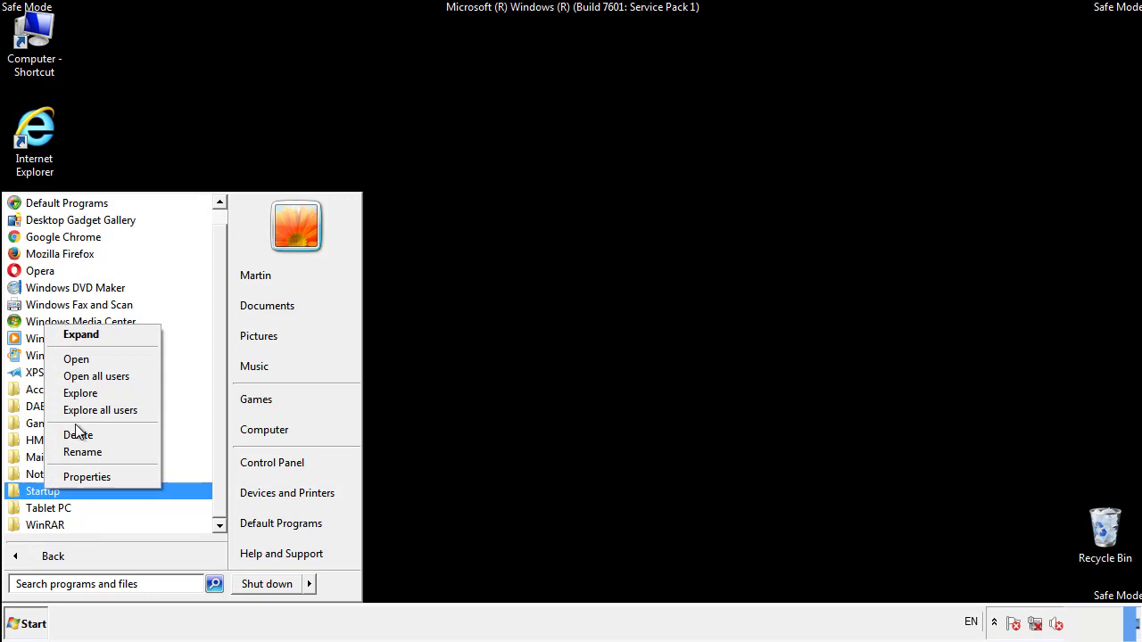
click(88, 359)
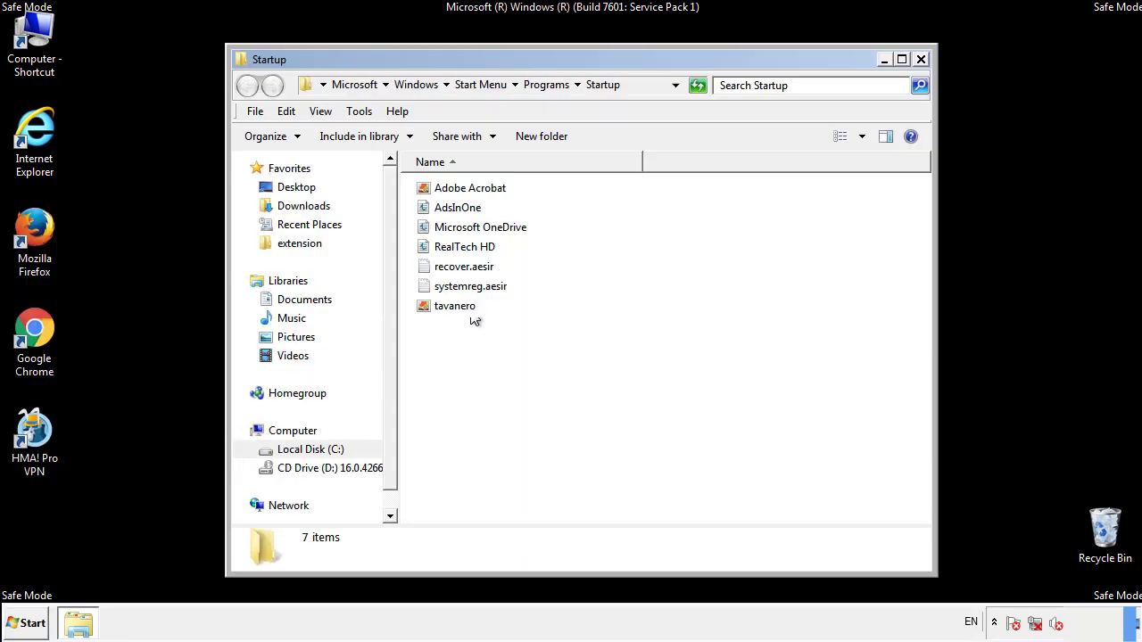
Delete AdsInOne, recover.aesir, systemreg.aesir and tavanero from the Startup folder, and close the folder
click(464, 211)
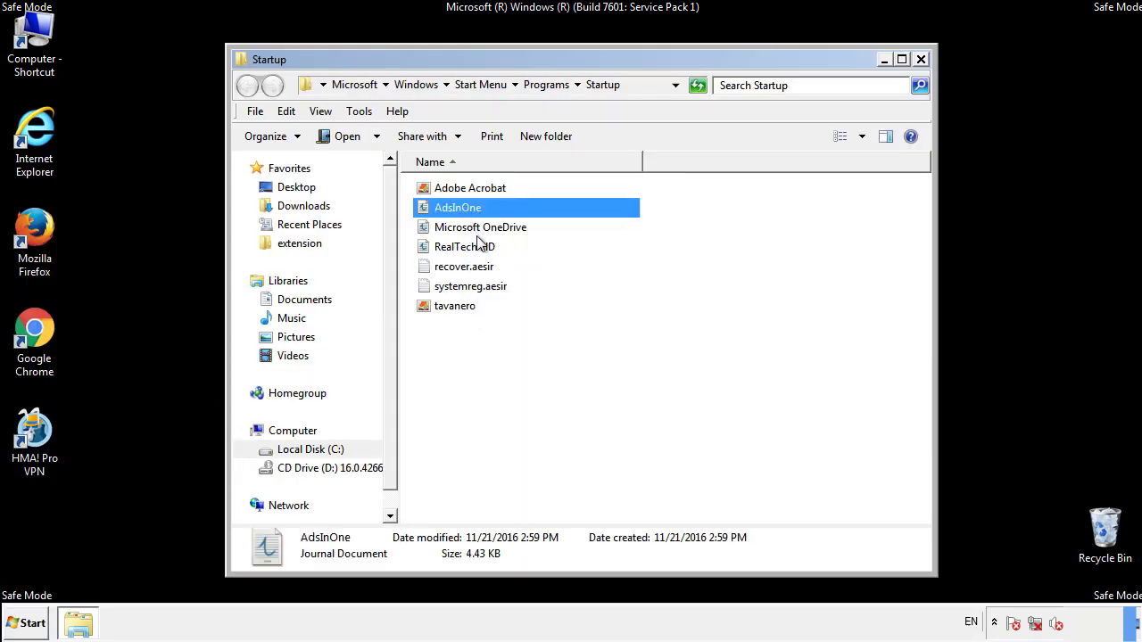
ctrl+click(464, 268)
ctrl+click(477, 286)
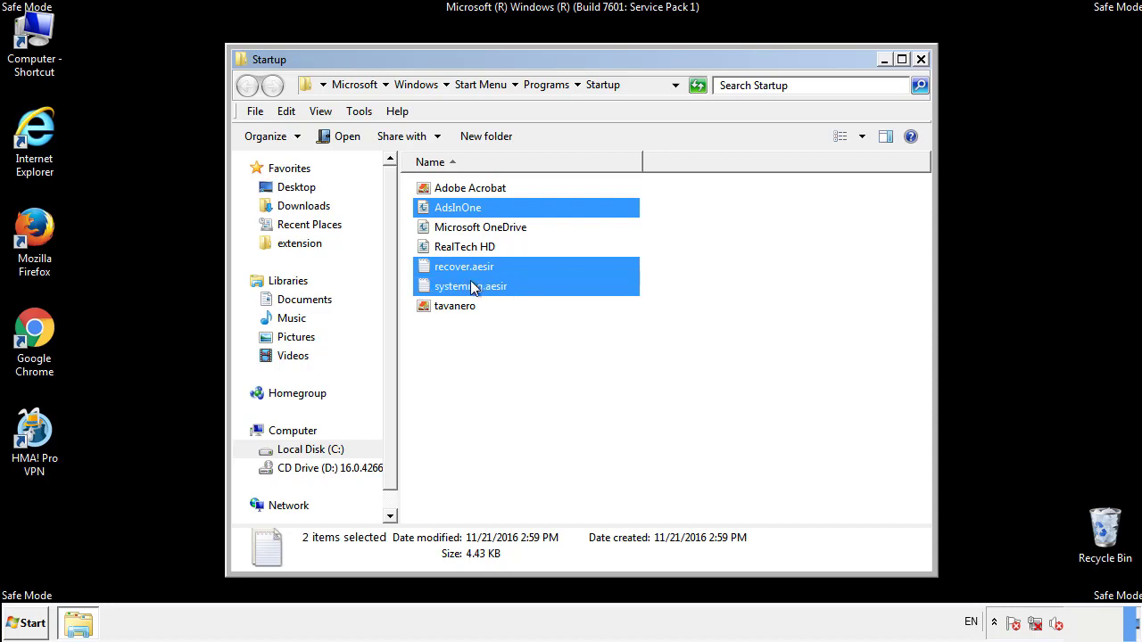
ctrl+click(456, 305)
right_click(452, 307)
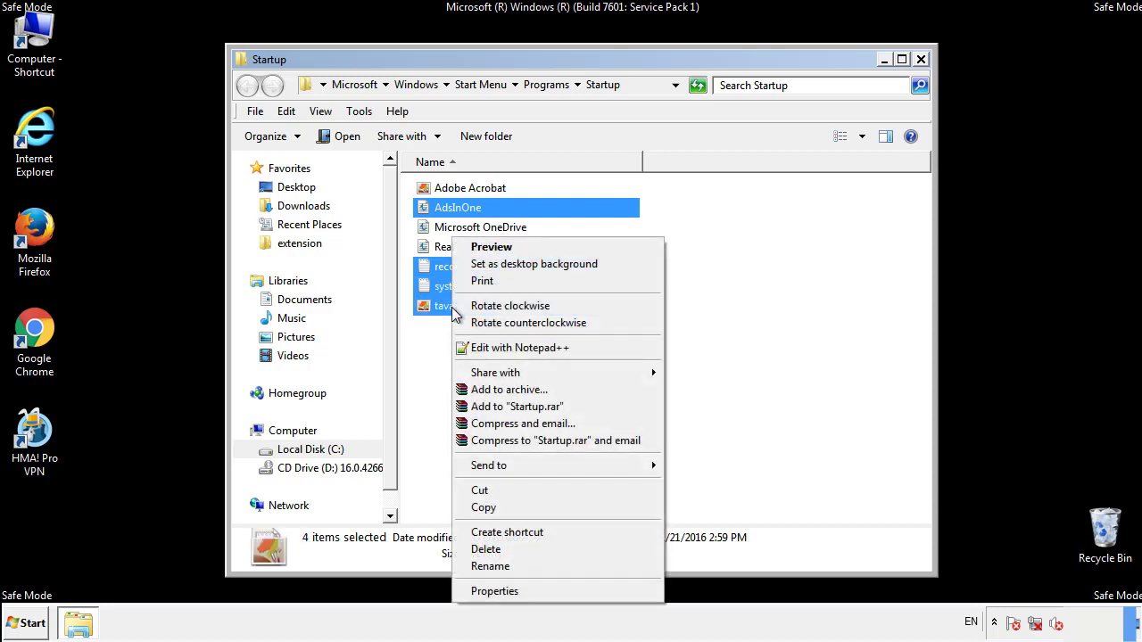
click(485, 549)
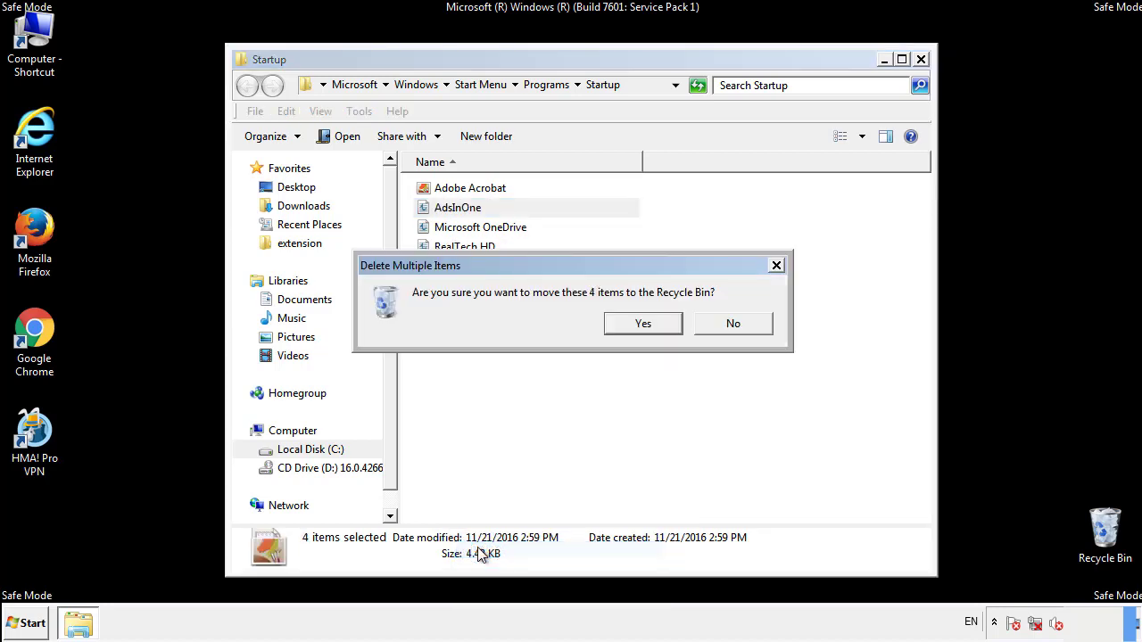
click(633, 324)
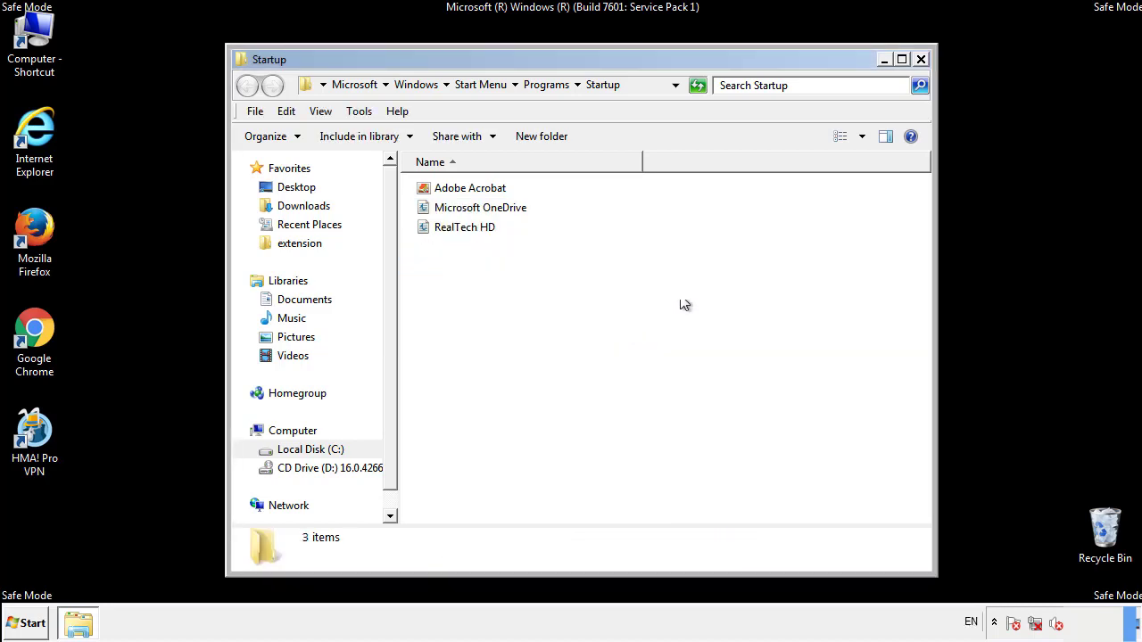
click(923, 57)
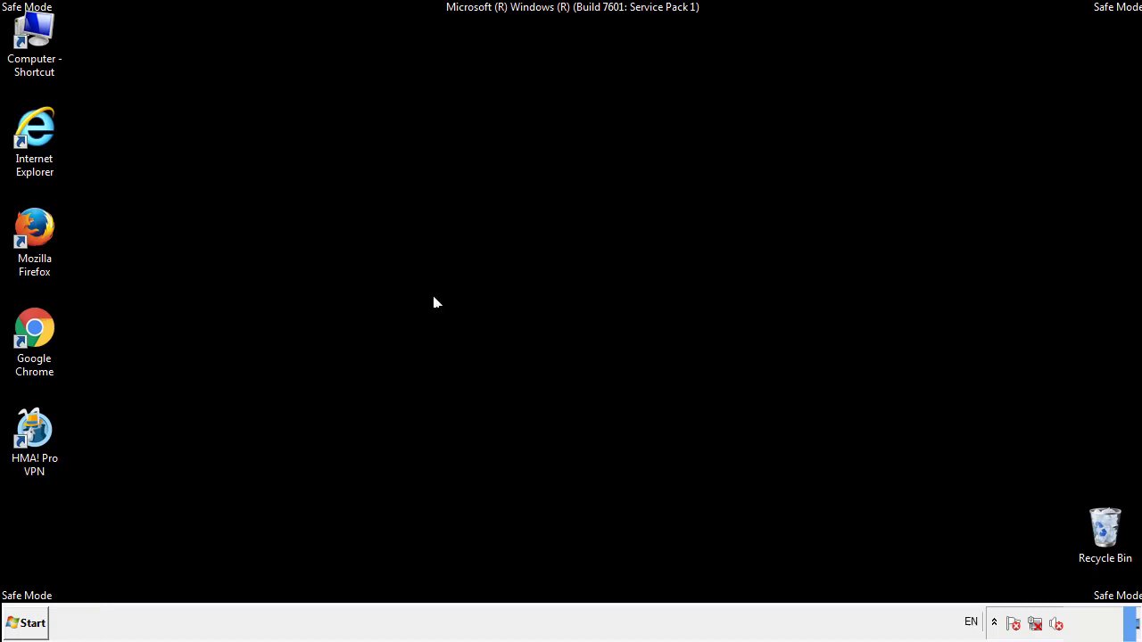
Launch the Registry Editor by searching for regedit among the programs
click(27, 627)
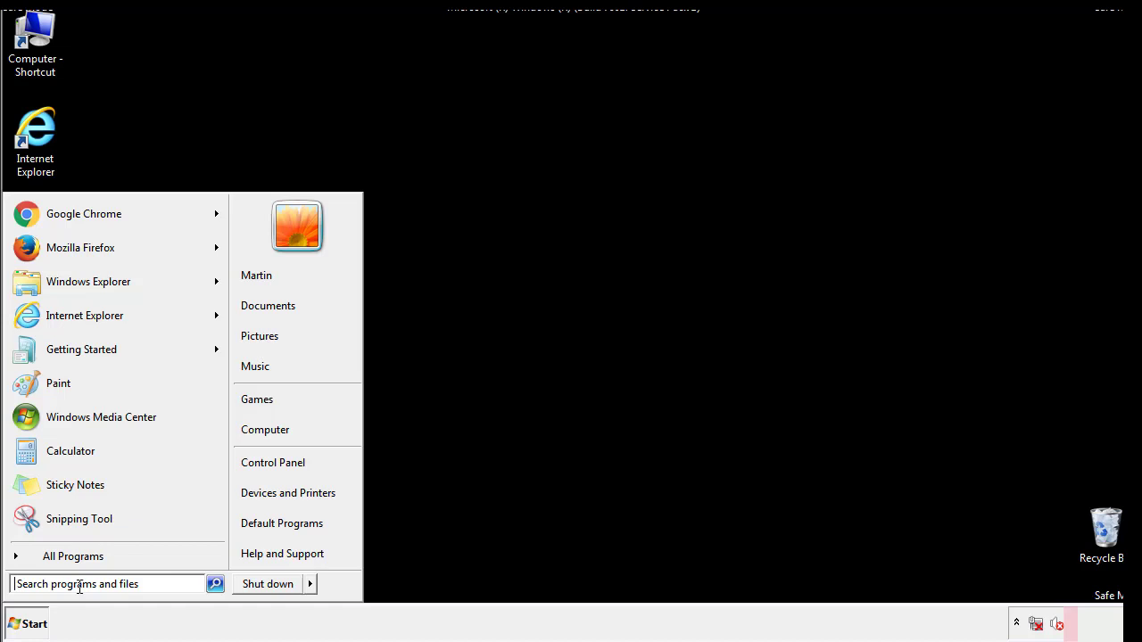
text(reged)
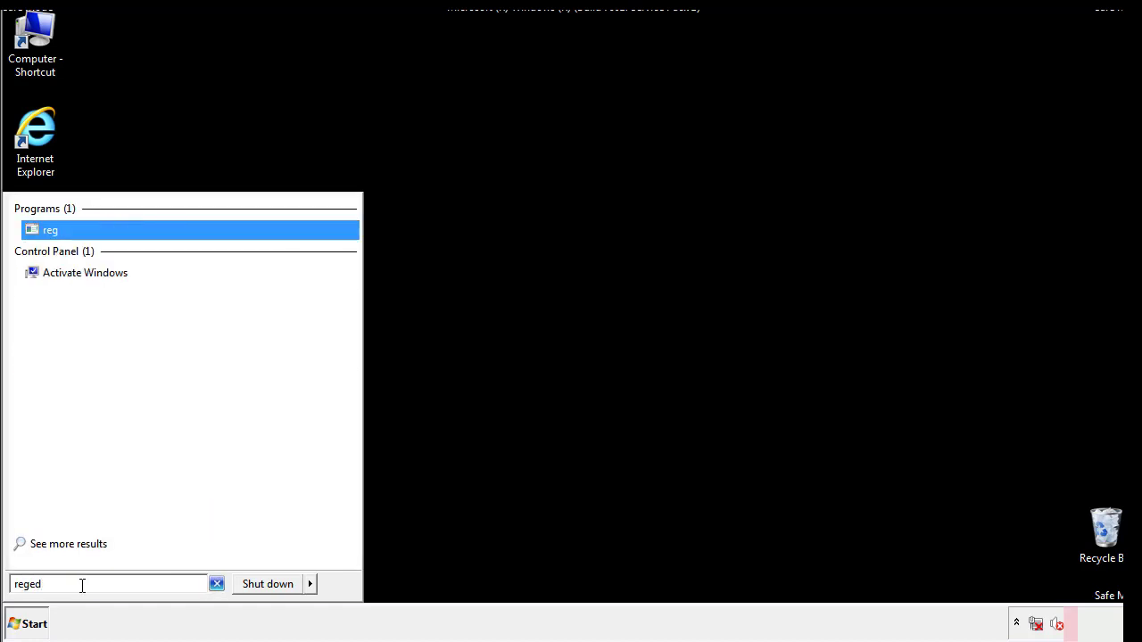
text(it)
key(Return)
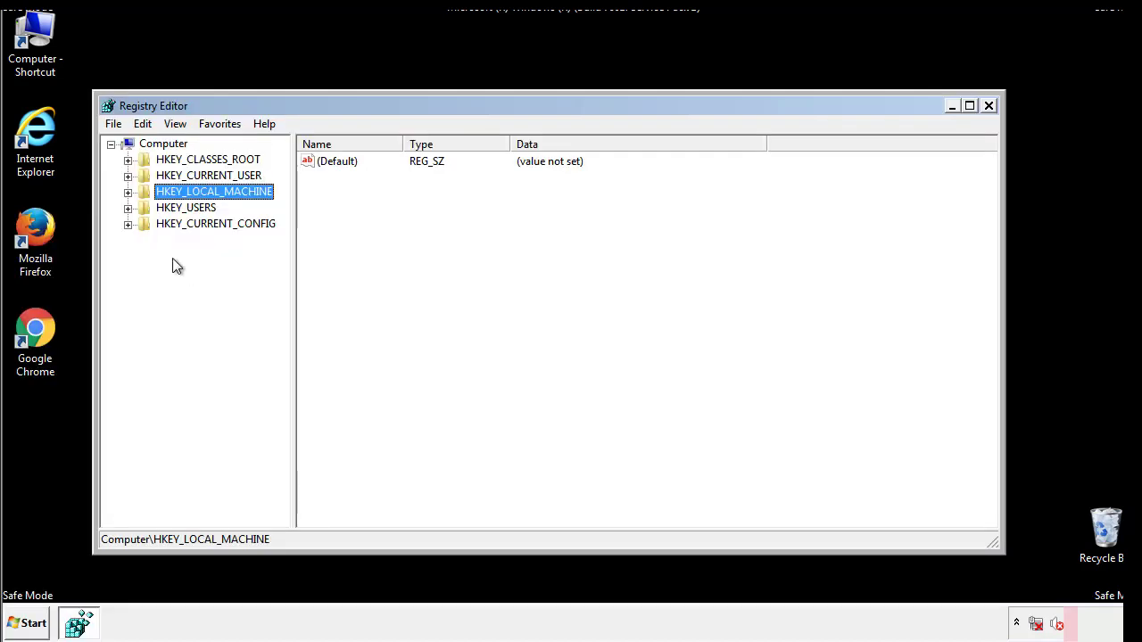
Browse the registry to the key HKEY_LOCAL_MACHINE\SOFTWARE\Microsoft\Windows\CurrentVersion\Run
click(128, 193)
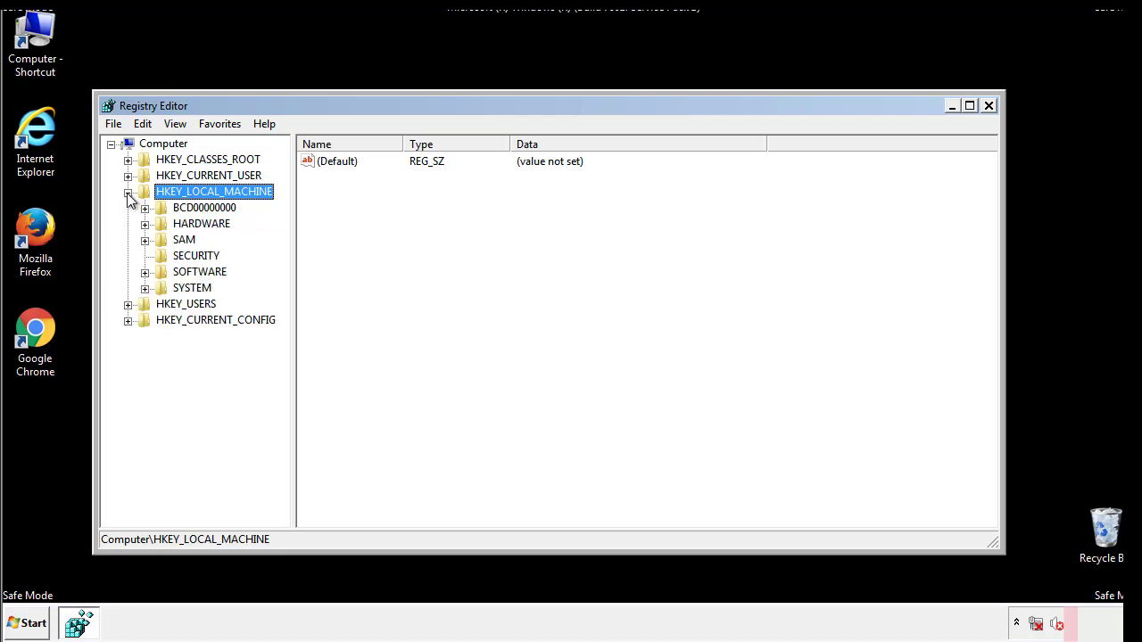
click(145, 272)
drag(281, 265, 283, 295)
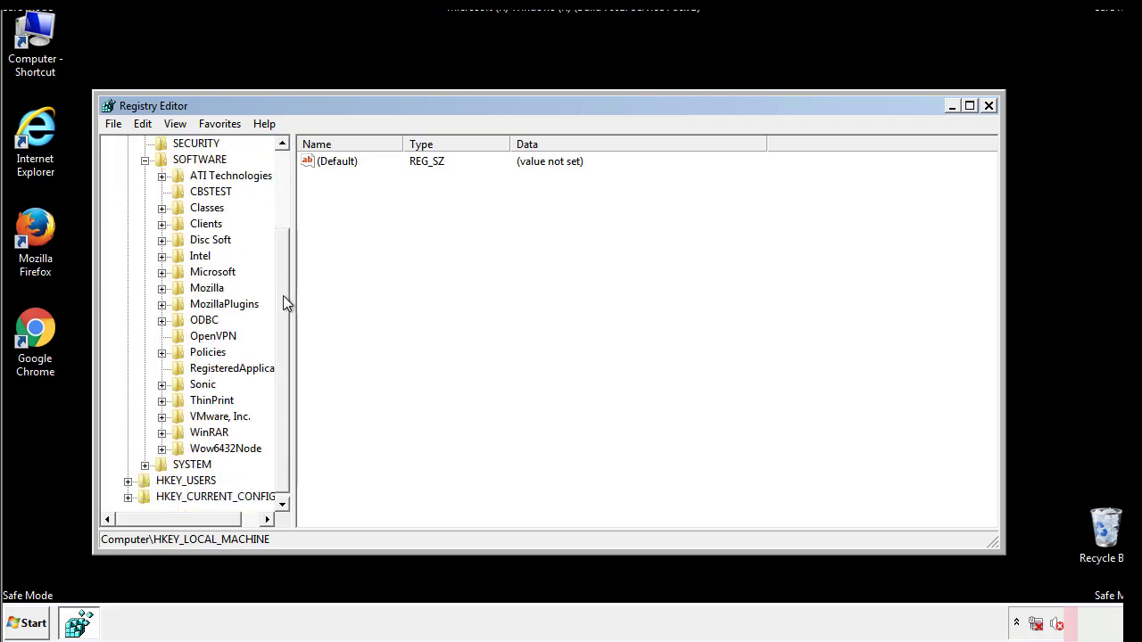
click(162, 272)
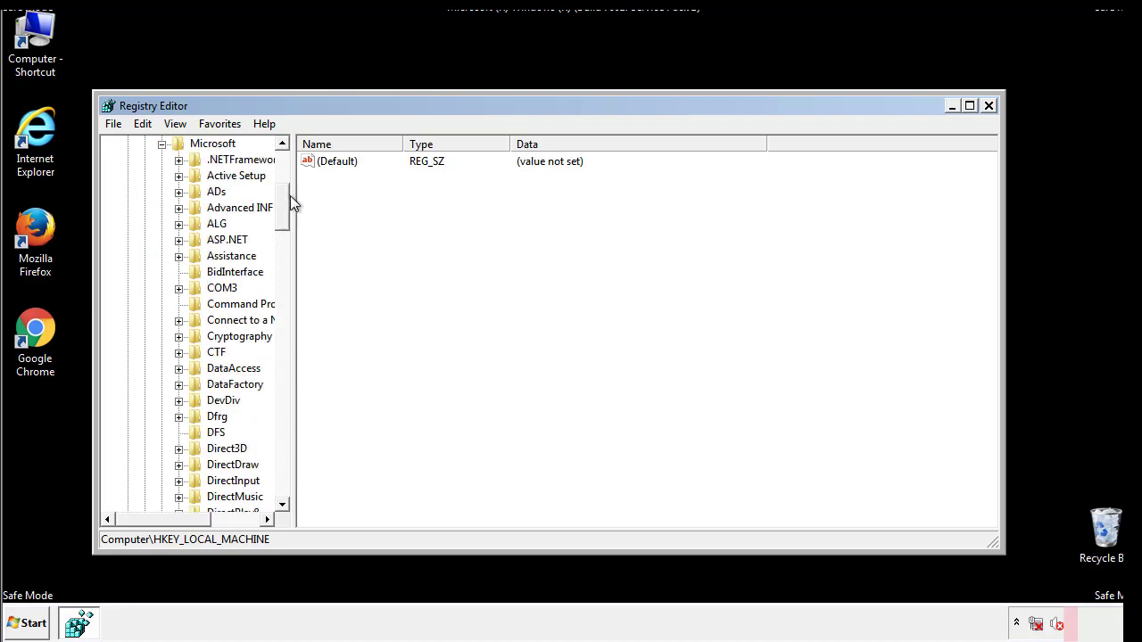
mouse_move(282, 220)
mouse_down()
mouse_move(286, 474)
mouse_move(286, 460)
mouse_up()
click(179, 272)
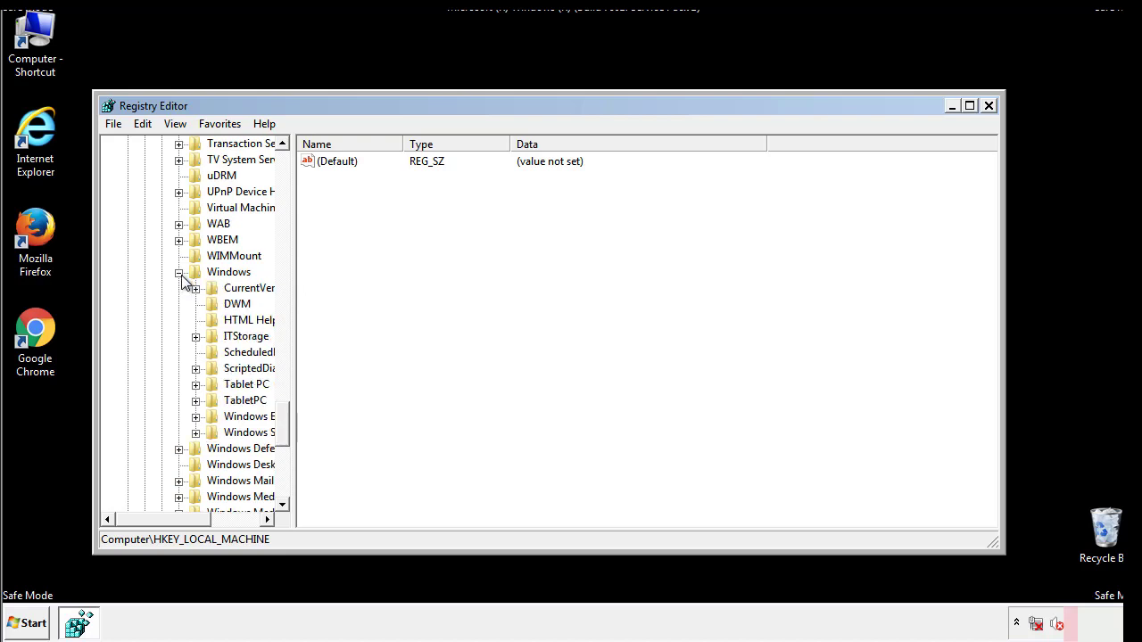
drag(157, 517, 186, 523)
click(146, 289)
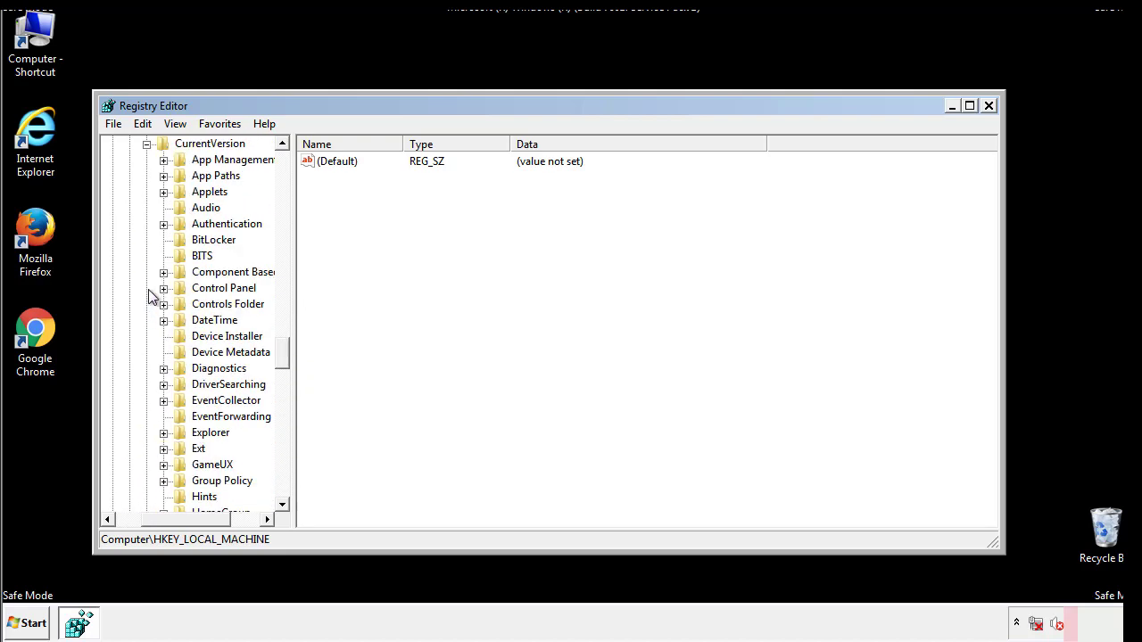
drag(290, 352, 282, 414)
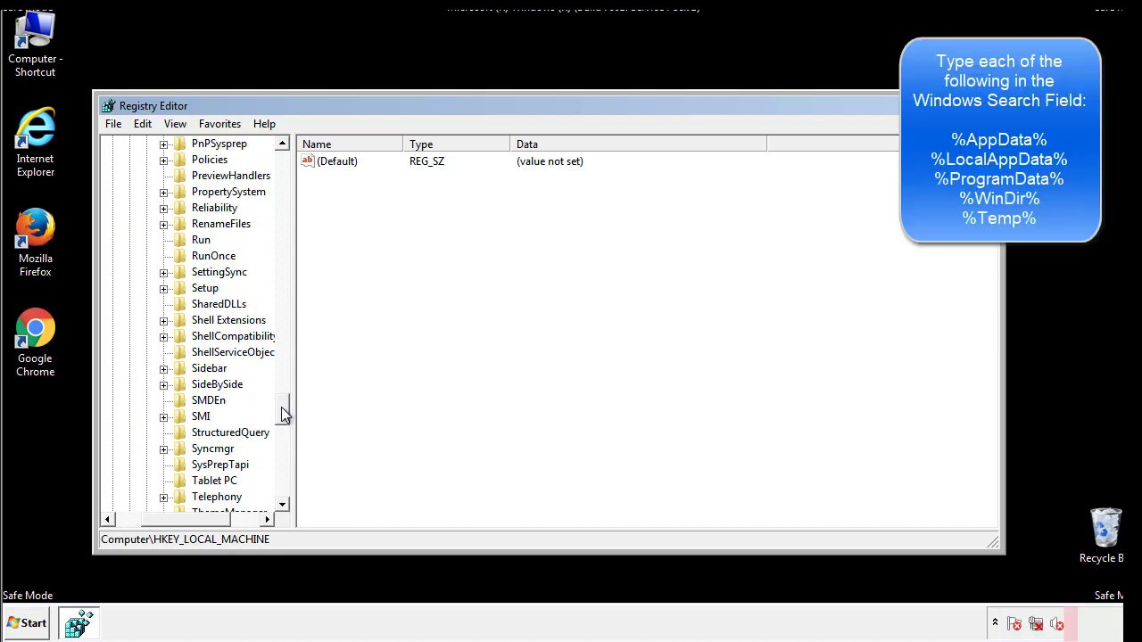
click(188, 242)
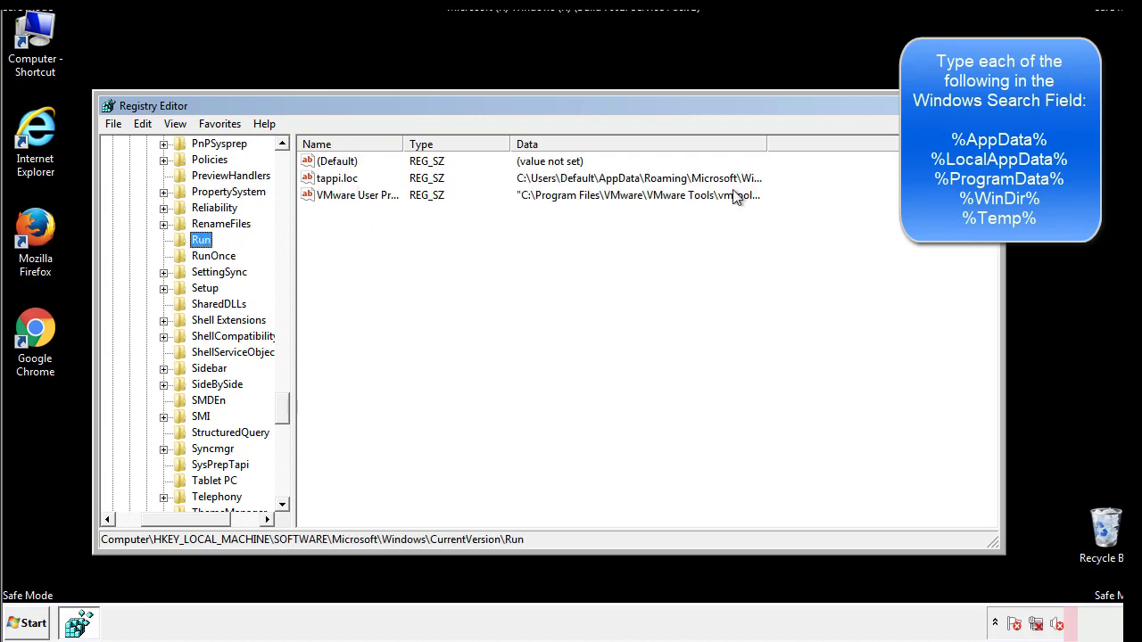
Permanently delete the tappi.loc value from the Run key
click(338, 179)
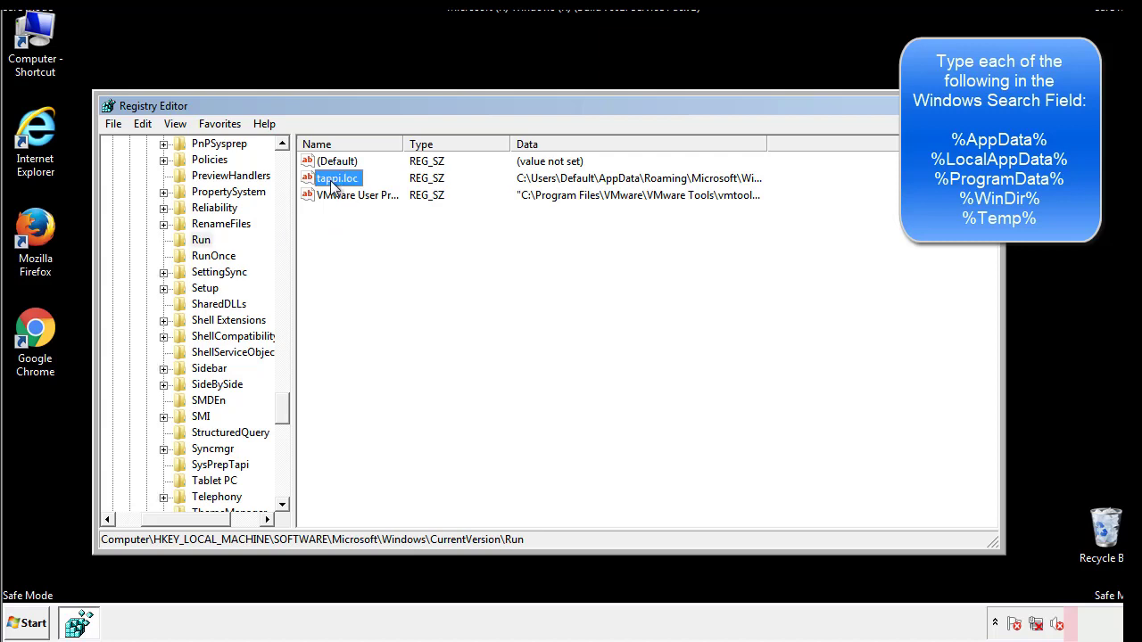
right_click(331, 181)
click(357, 232)
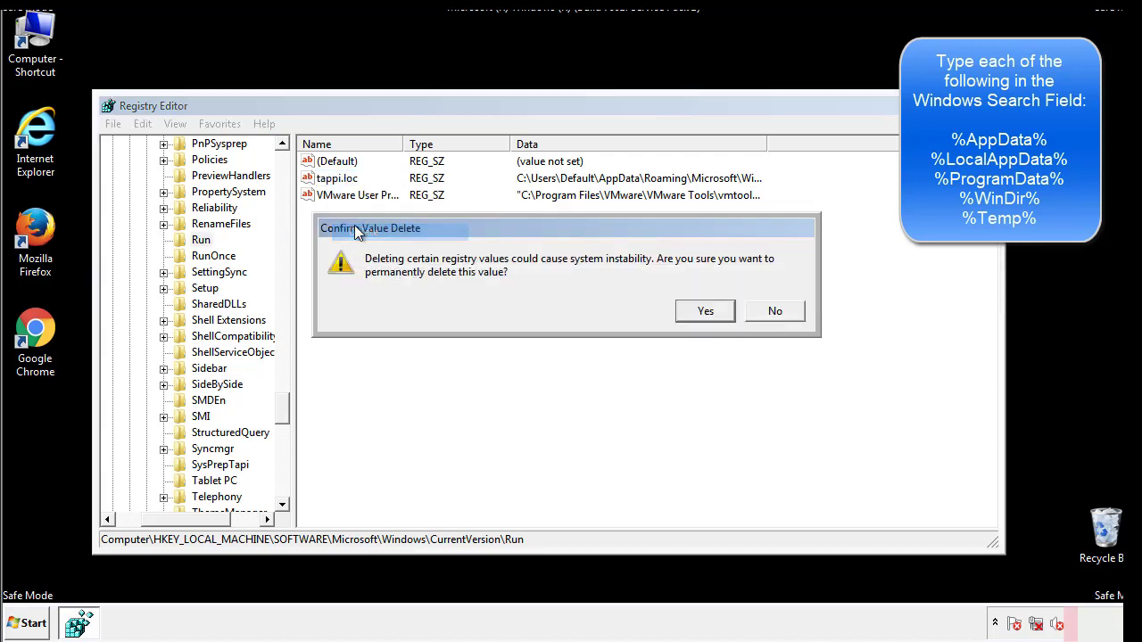
click(694, 313)
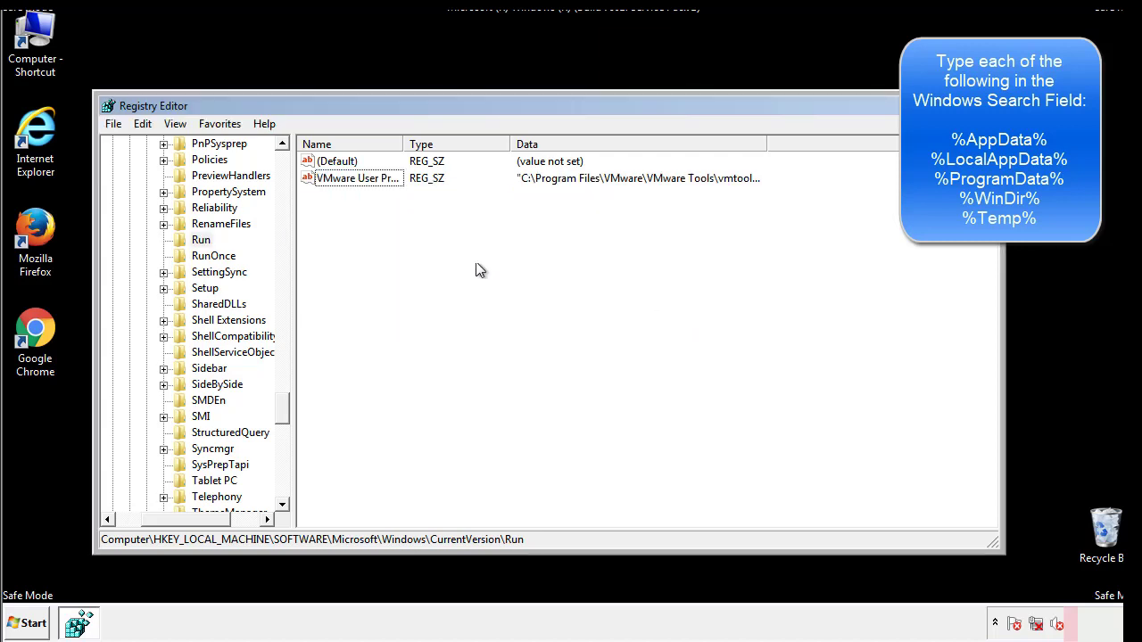
Collapse the whole HKEY_LOCAL_MACHINE branch of the registry tree
drag(283, 406, 282, 489)
drag(214, 520, 138, 529)
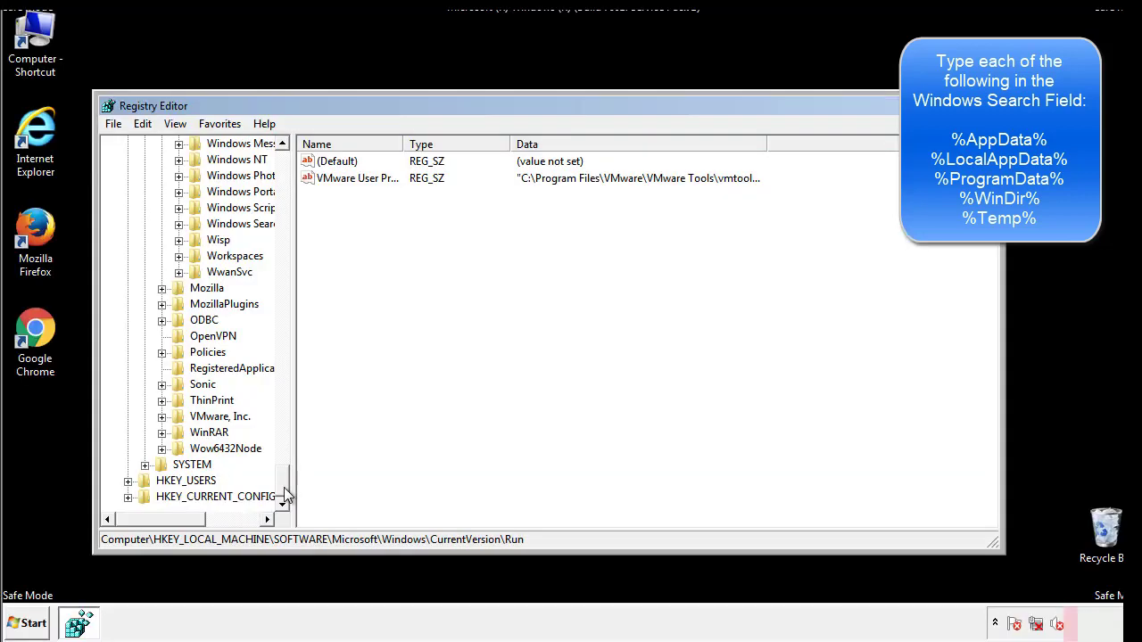
drag(287, 489, 291, 169)
click(127, 191)
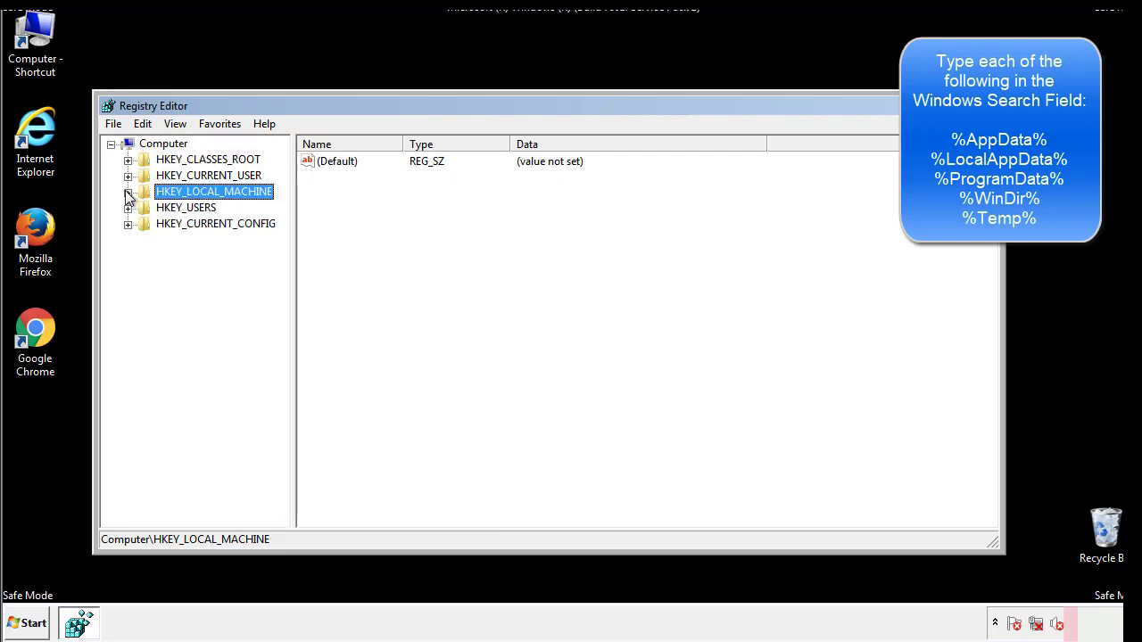
Open the key HKEY_CURRENT_USER\Software\Microsoft\Windows\CurrentVersion\Run and examine its values for suspicious entries
click(128, 176)
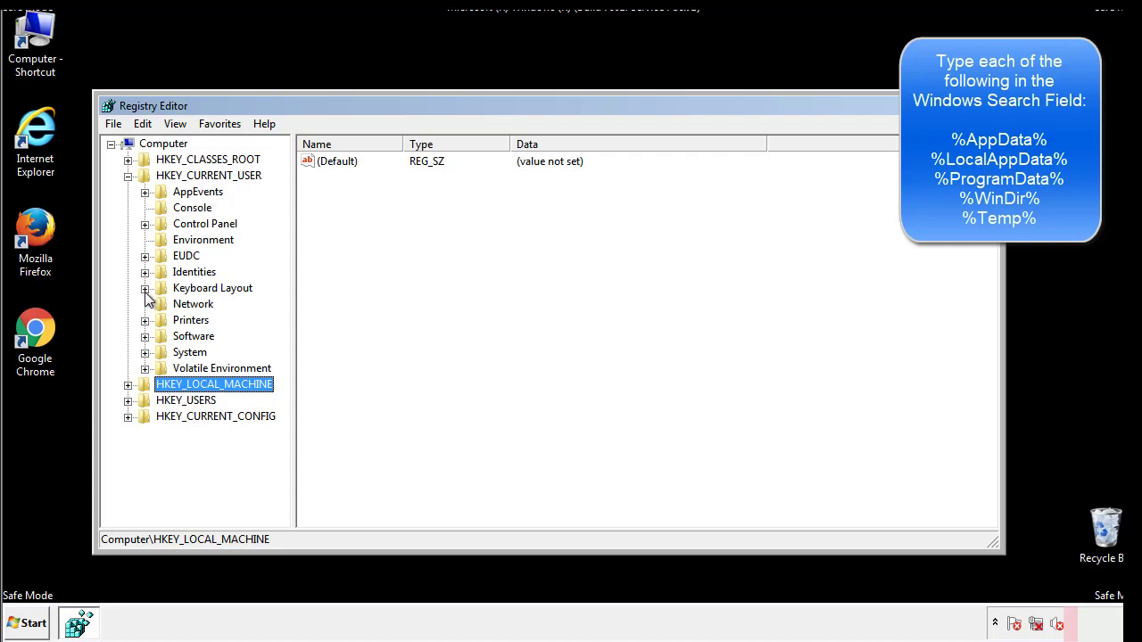
click(145, 338)
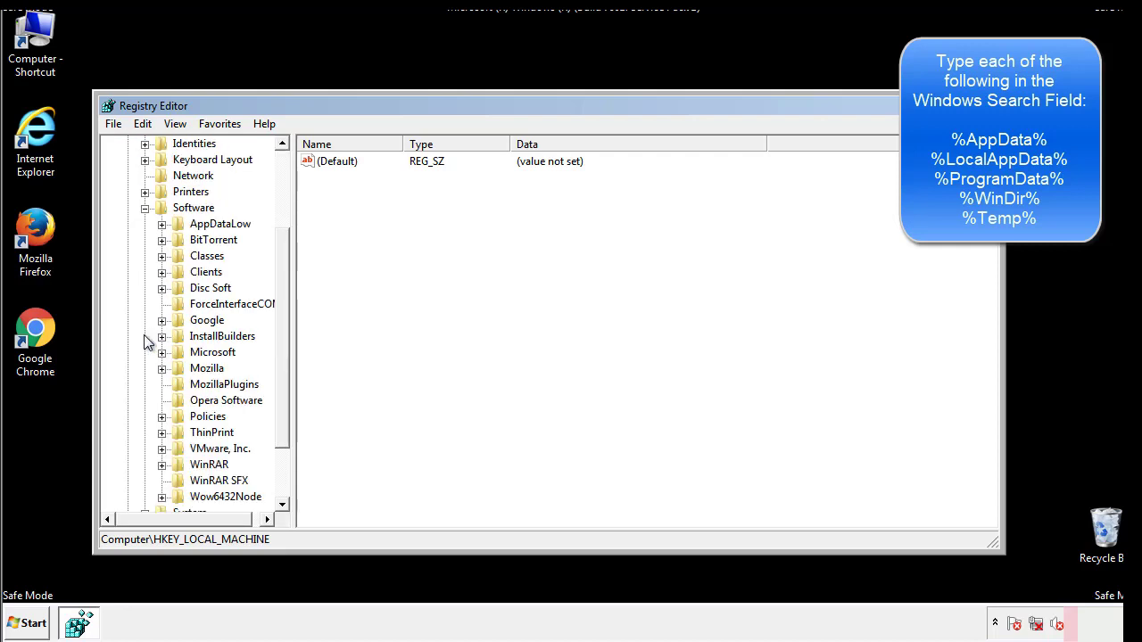
drag(280, 323, 280, 340)
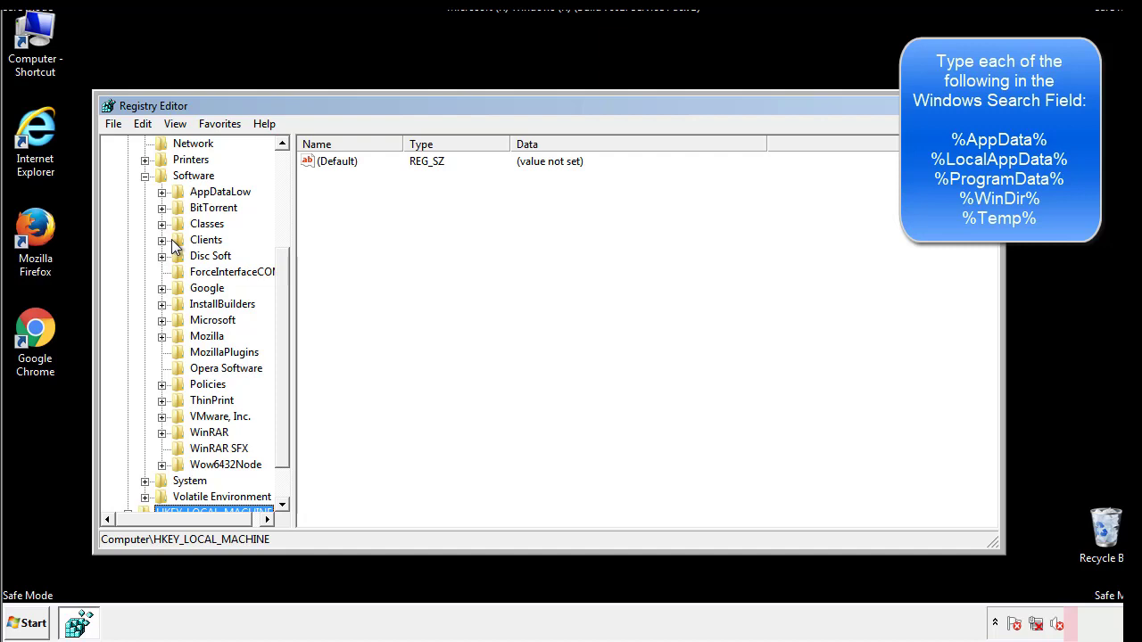
click(162, 321)
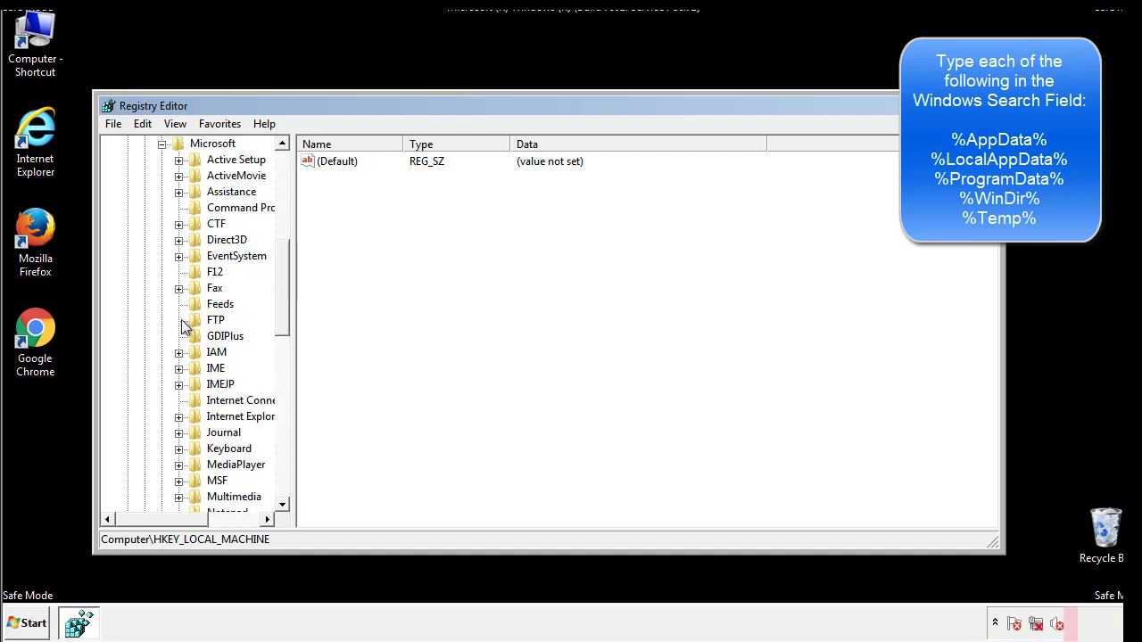
drag(280, 260, 281, 371)
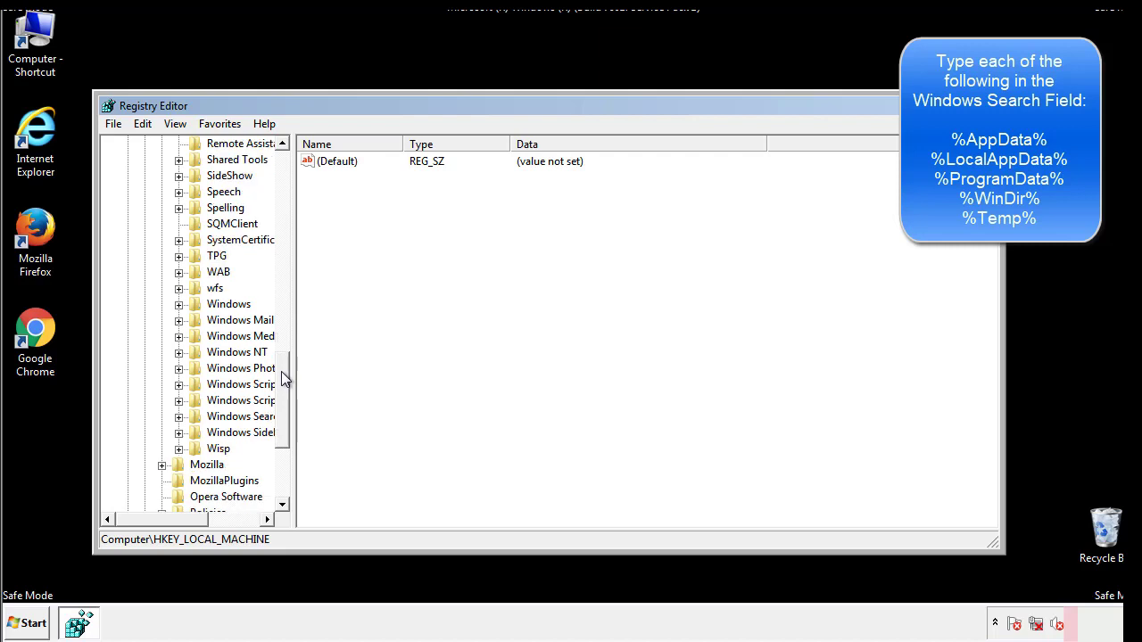
click(179, 305)
click(195, 320)
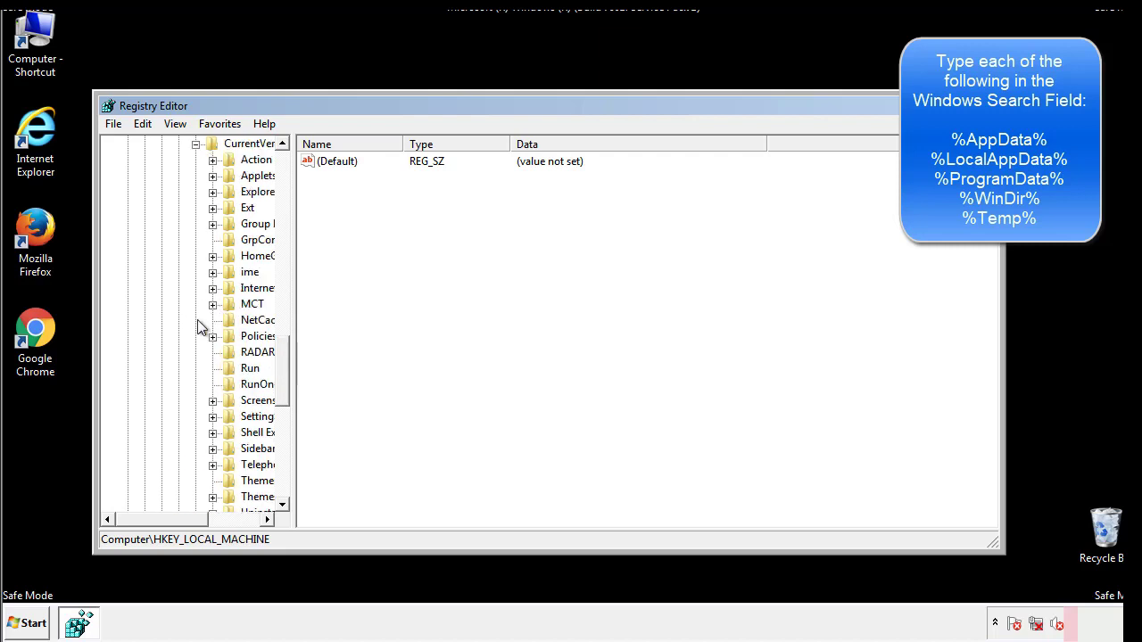
drag(174, 524, 201, 519)
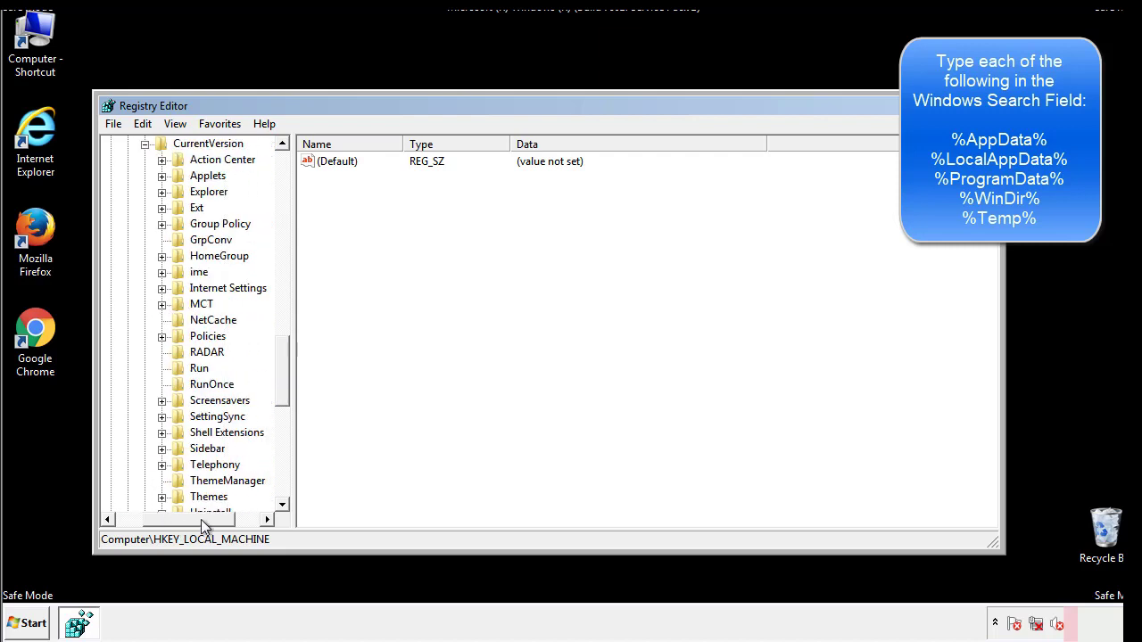
click(196, 366)
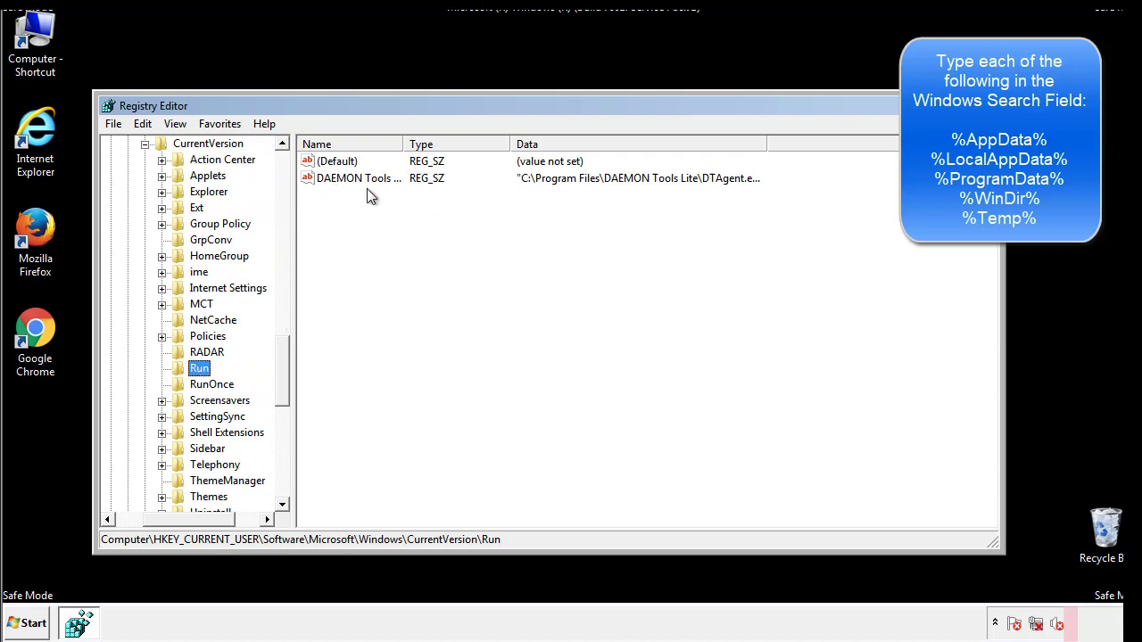
click(485, 205)
drag(332, 259, 406, 201)
Collapse the Windows key under HKEY_CURRENT_USER\Software\Microsoft and return to the start of the registry tree
drag(189, 516, 167, 519)
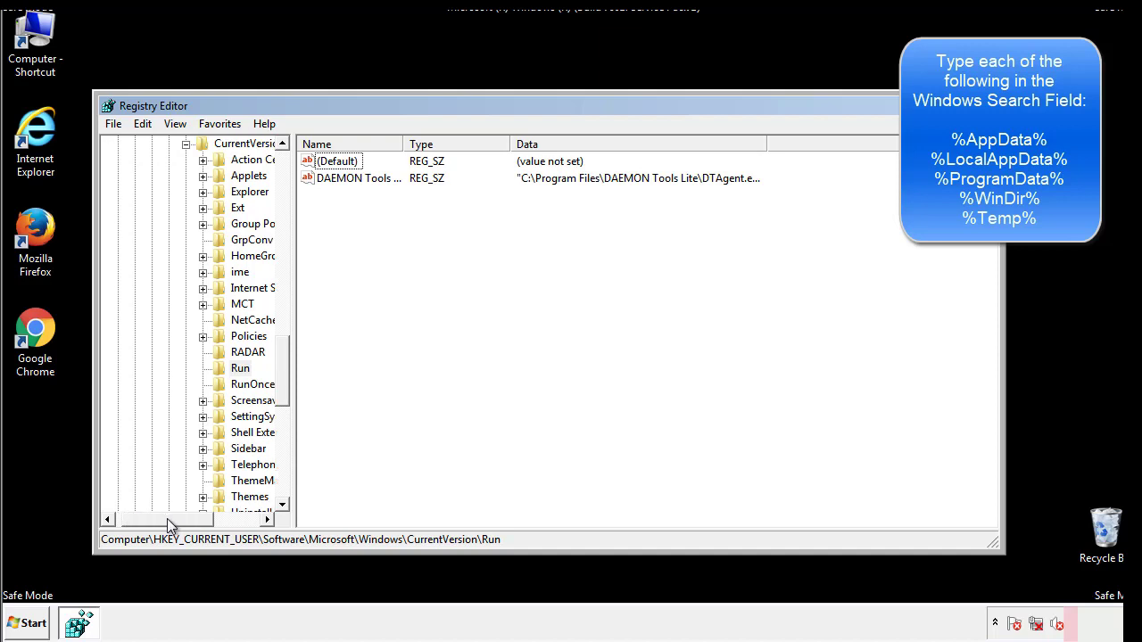
drag(288, 390, 282, 375)
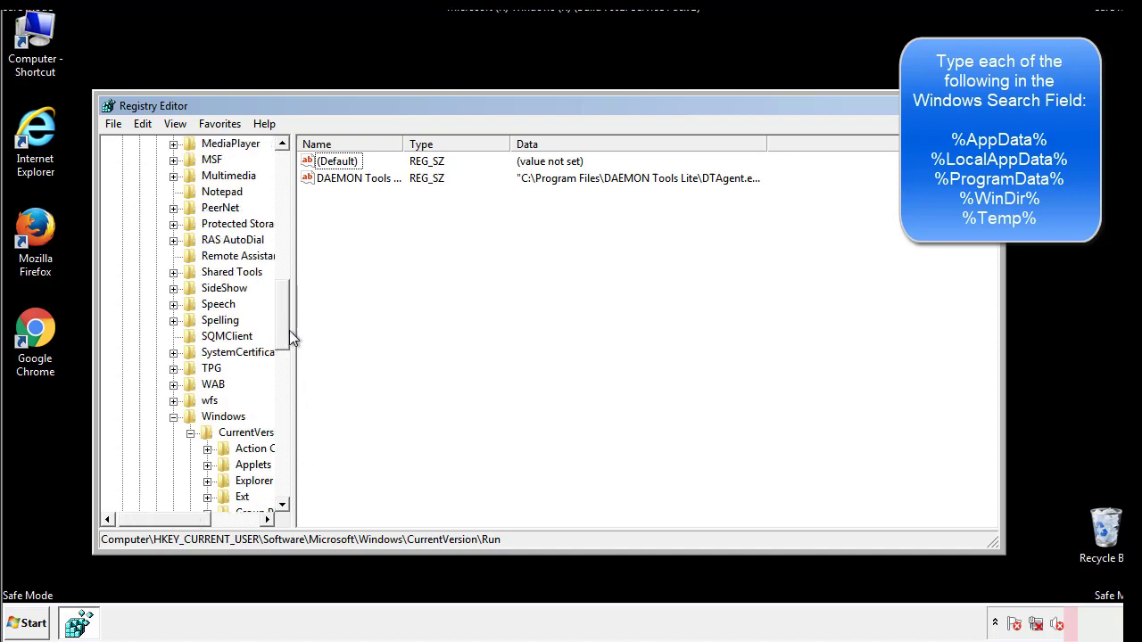
click(174, 416)
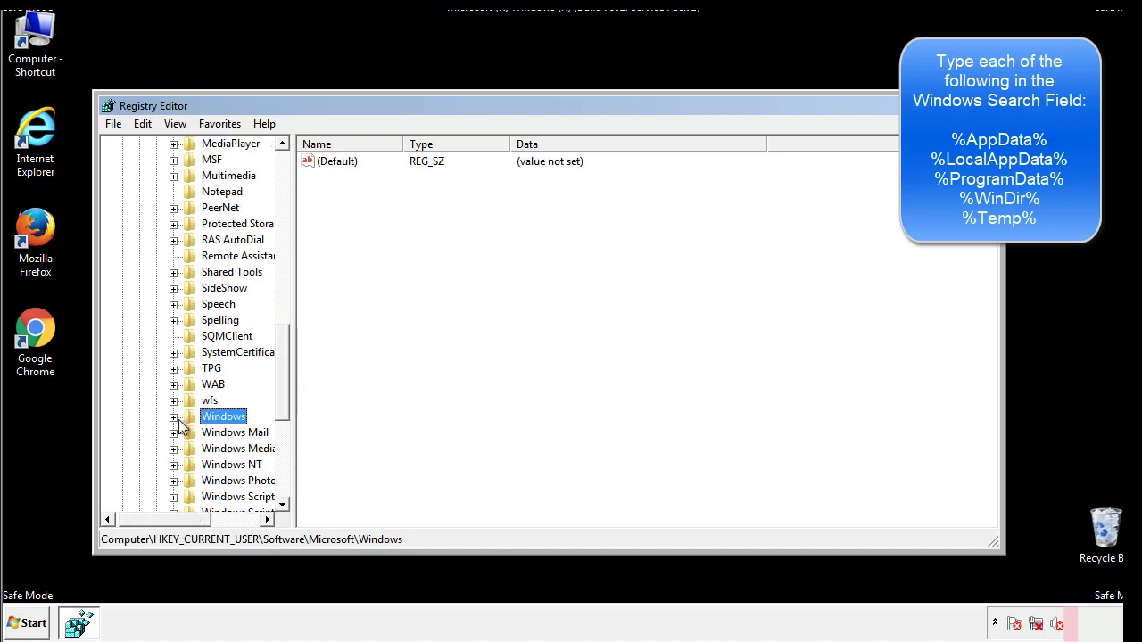
drag(287, 398, 288, 220)
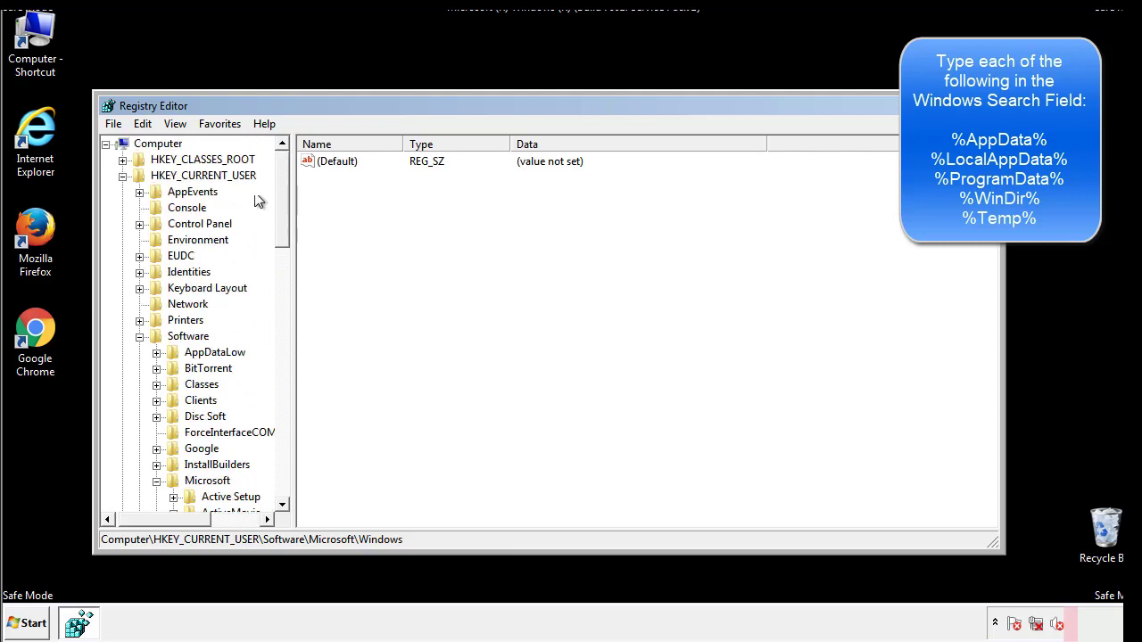
Search the registry's keys, values and data for %temp%
click(145, 124)
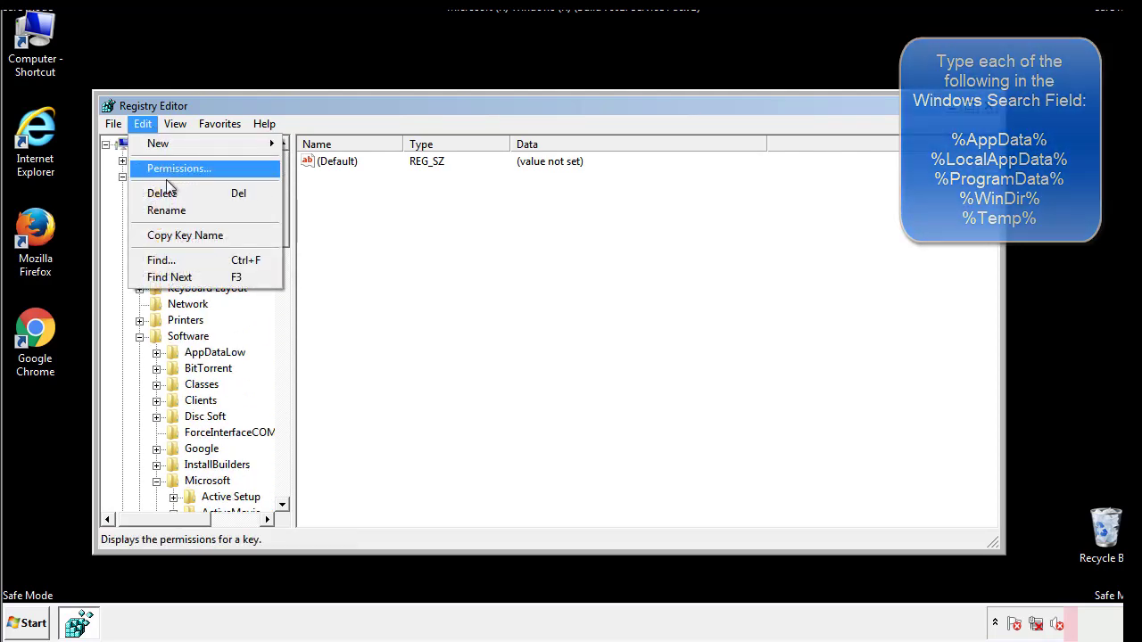
click(161, 259)
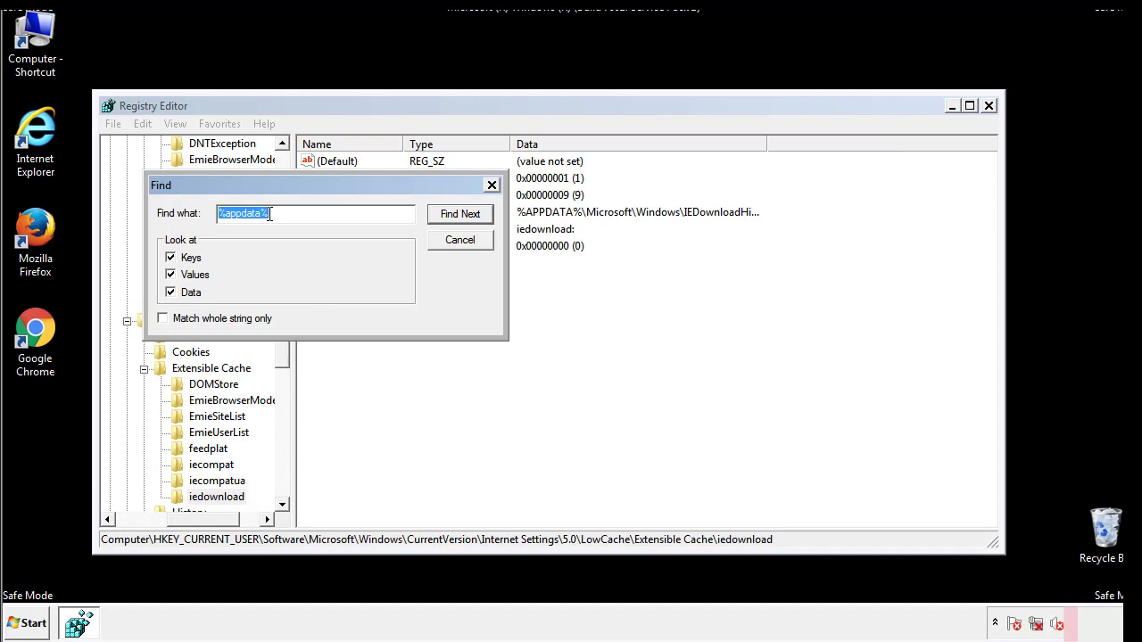
text(%temp%)
key(Return)
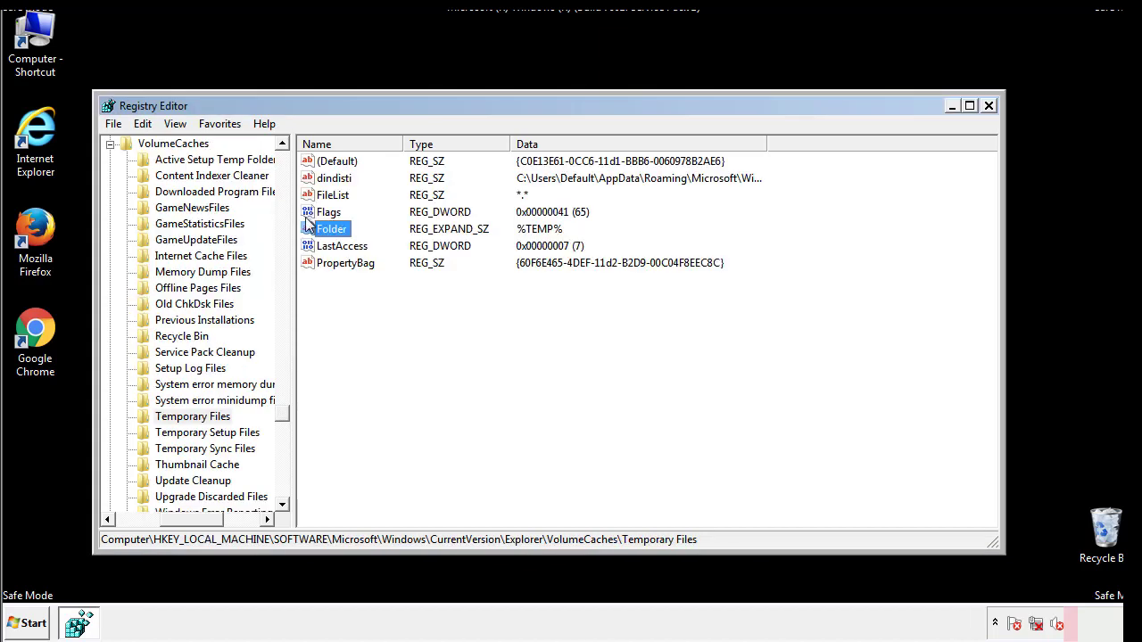
Permanently delete all values in the Temporary Files key under VolumeCaches and close the Registry Editor
click(467, 308)
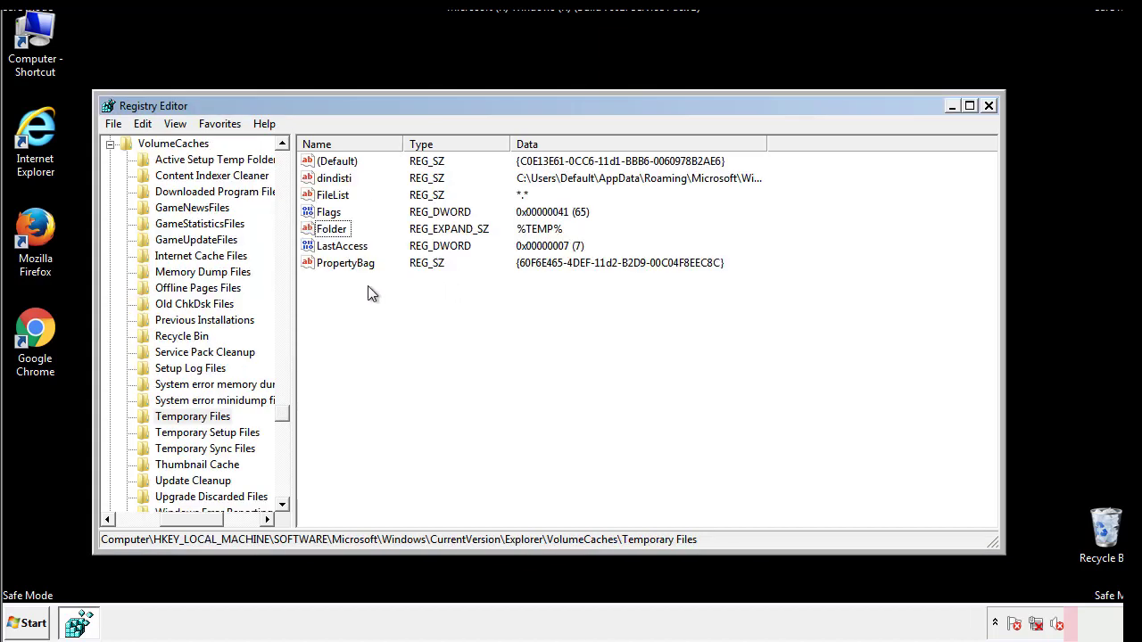
drag(366, 285, 325, 166)
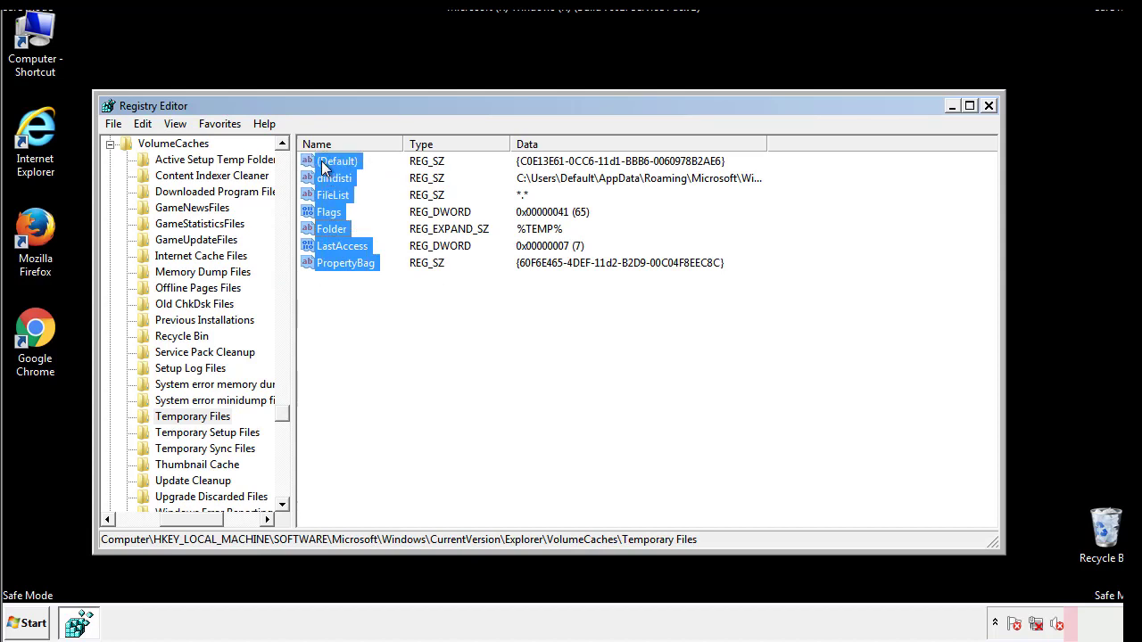
right_click(325, 168)
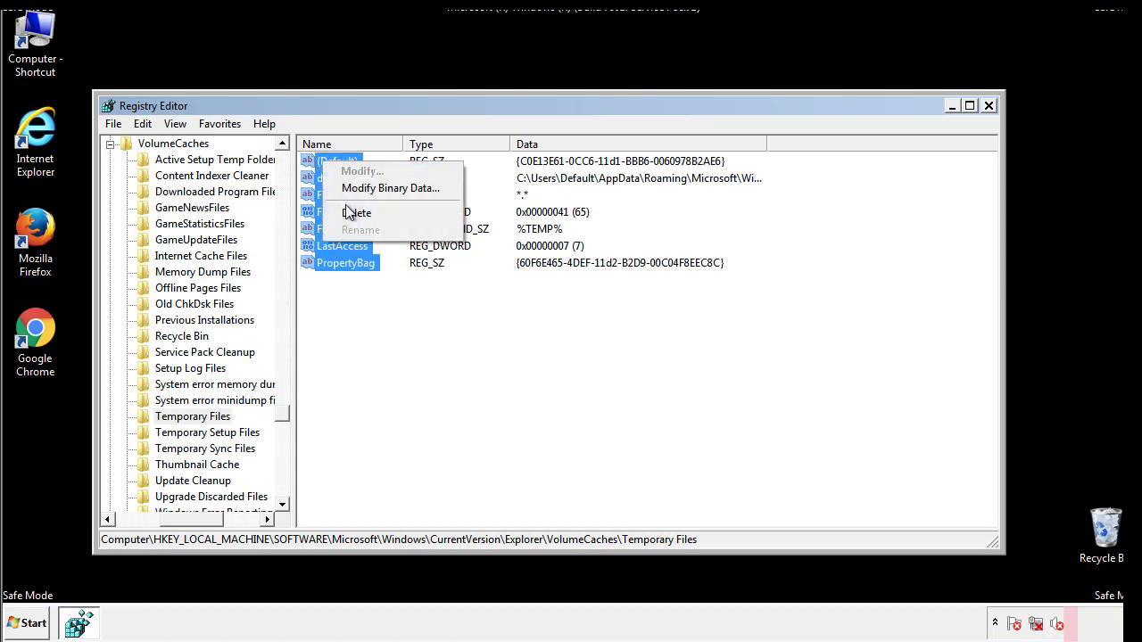
click(349, 215)
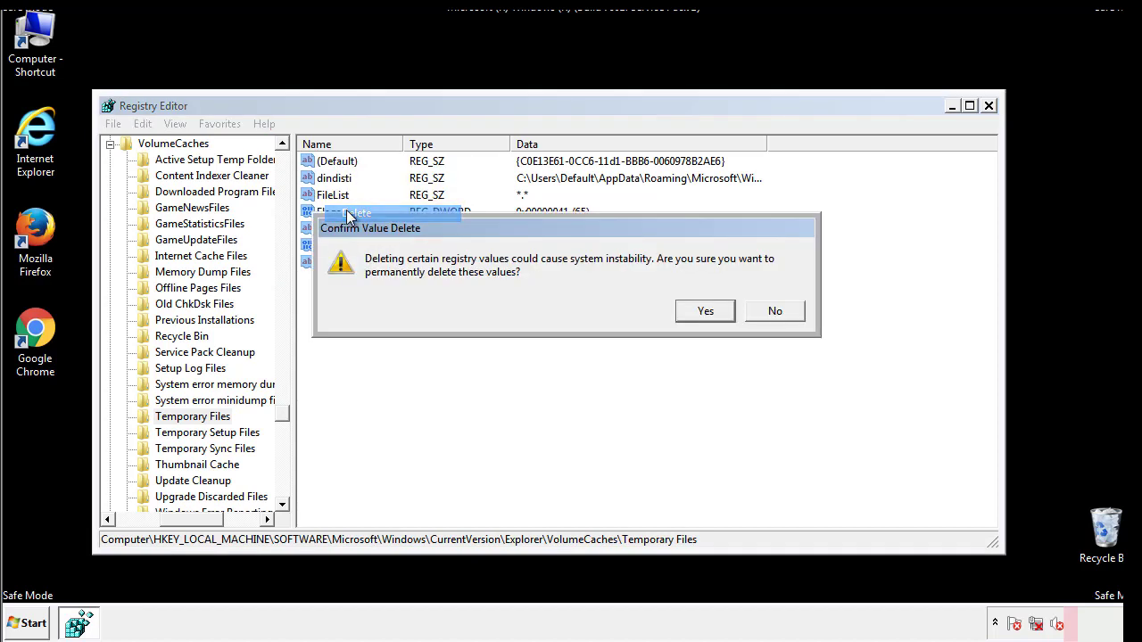
click(724, 310)
click(398, 219)
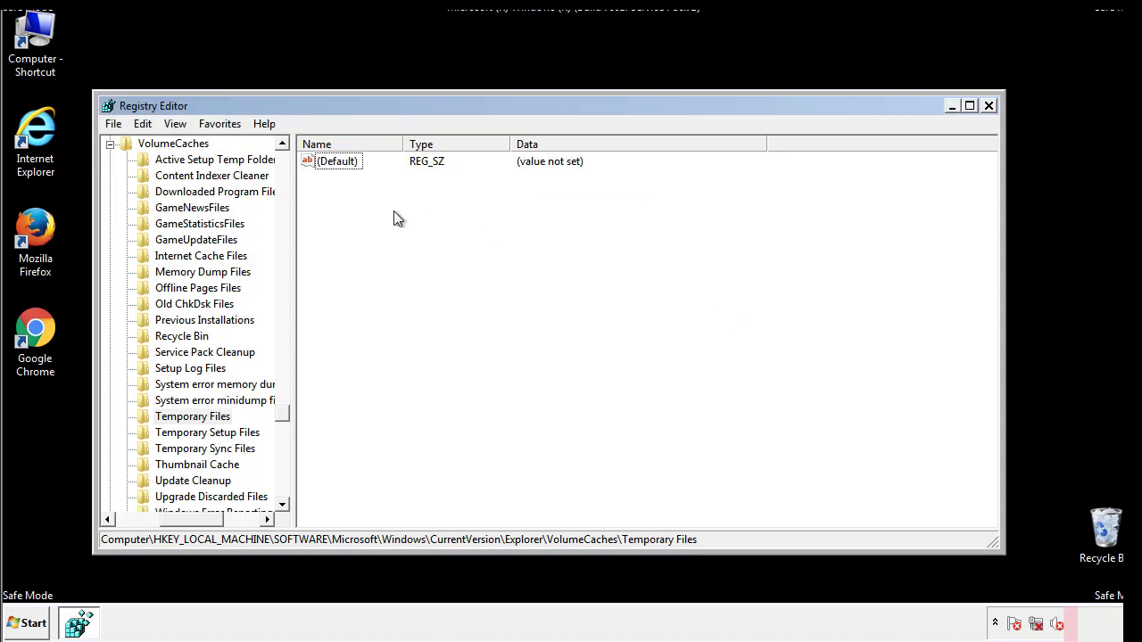
click(991, 106)
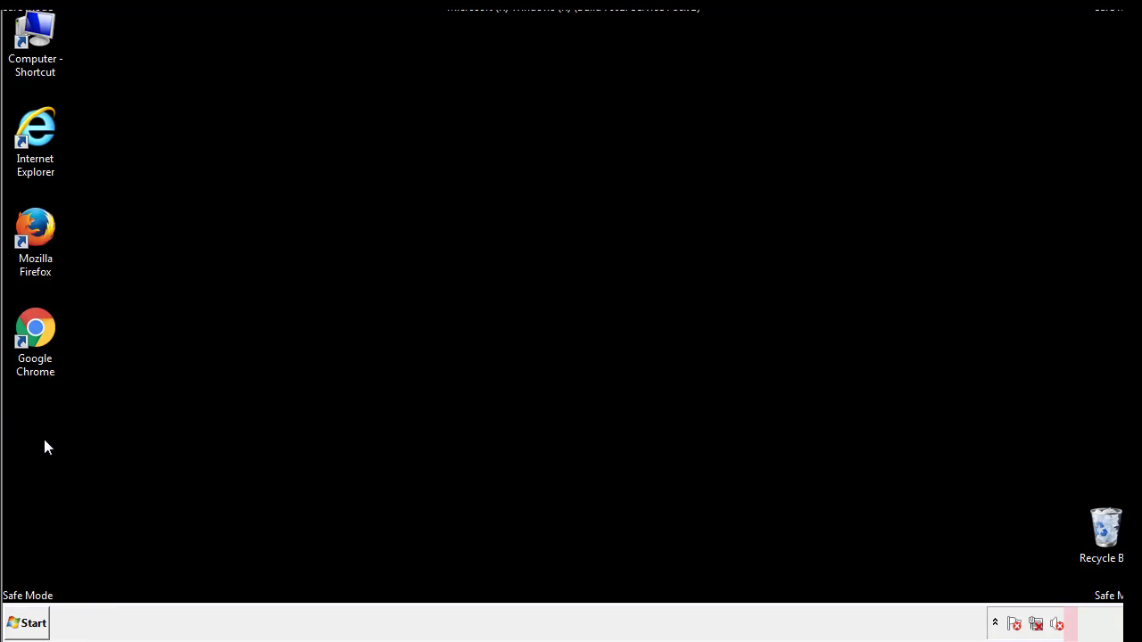
Find and launch the msconfig system configuration utility
click(21, 625)
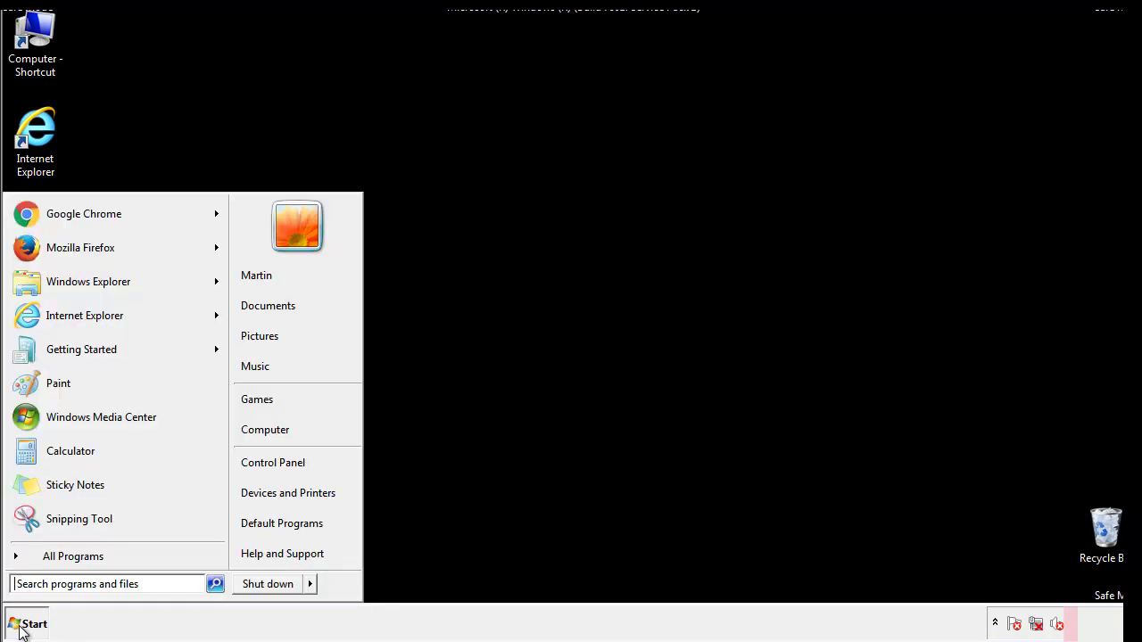
click(62, 584)
text(mscon)
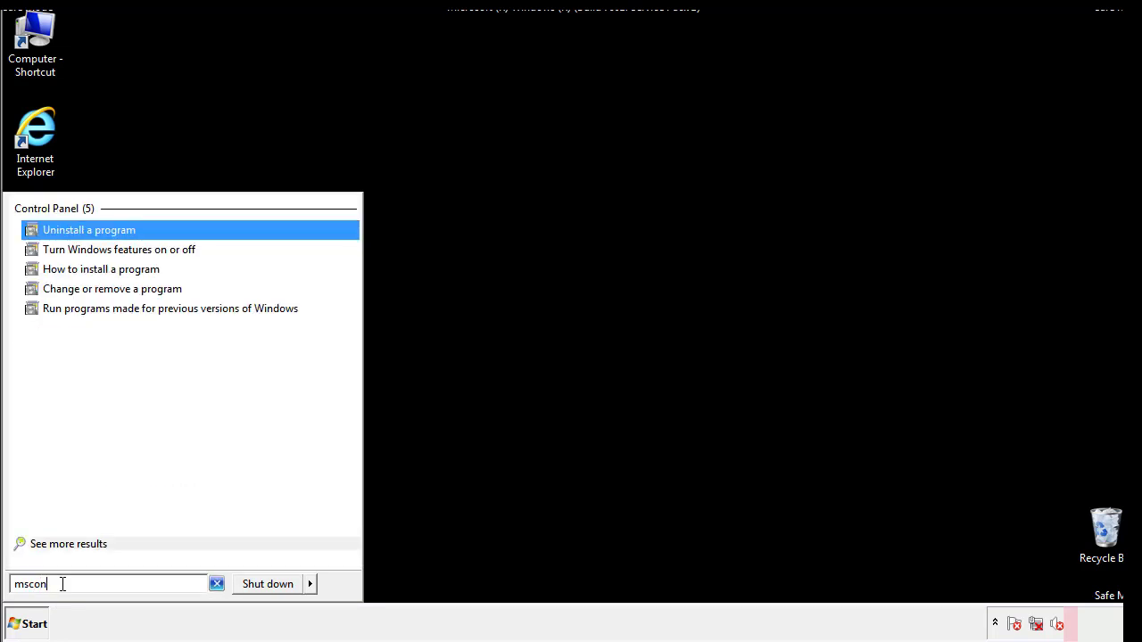
text(fig)
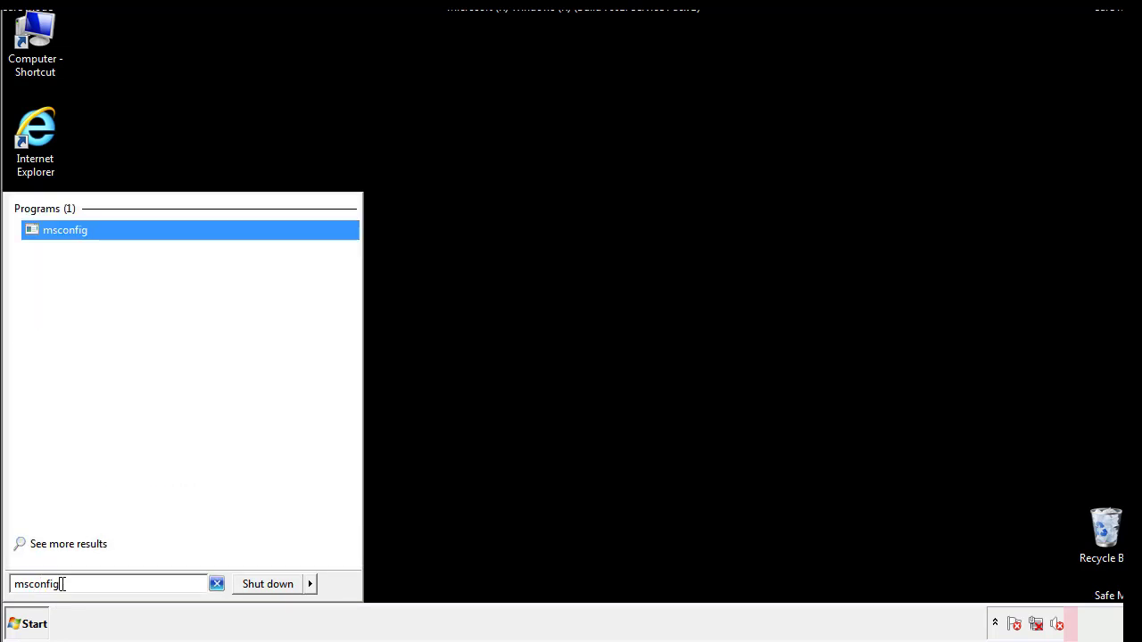
key(Return)
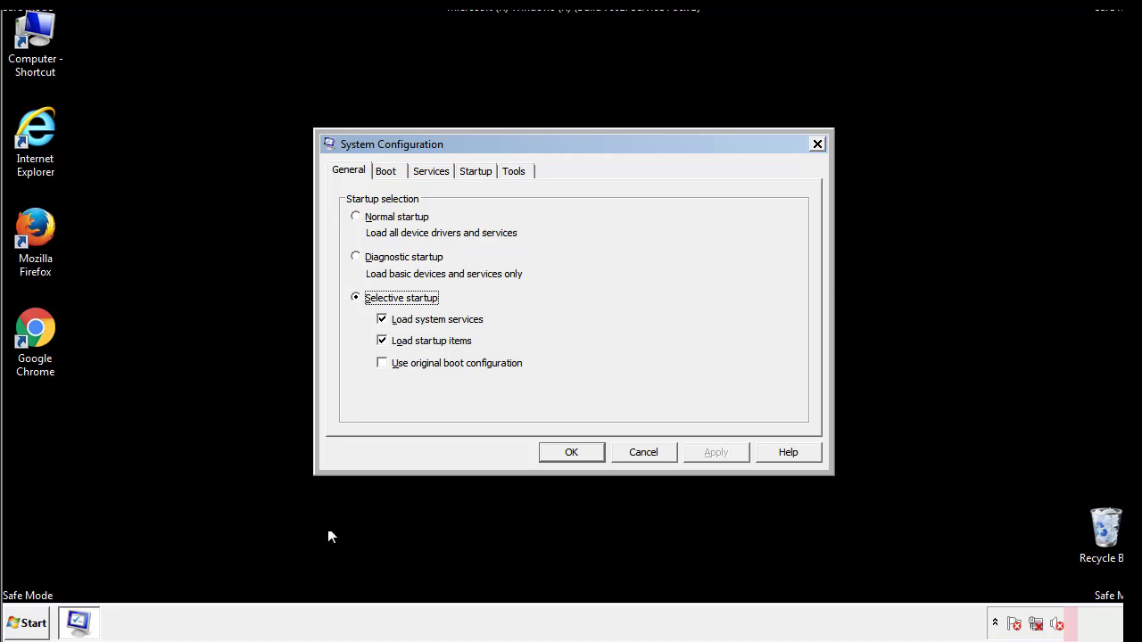
Disable Safe boot in the Windows 7 boot options, apply the change and restart the computer
click(394, 172)
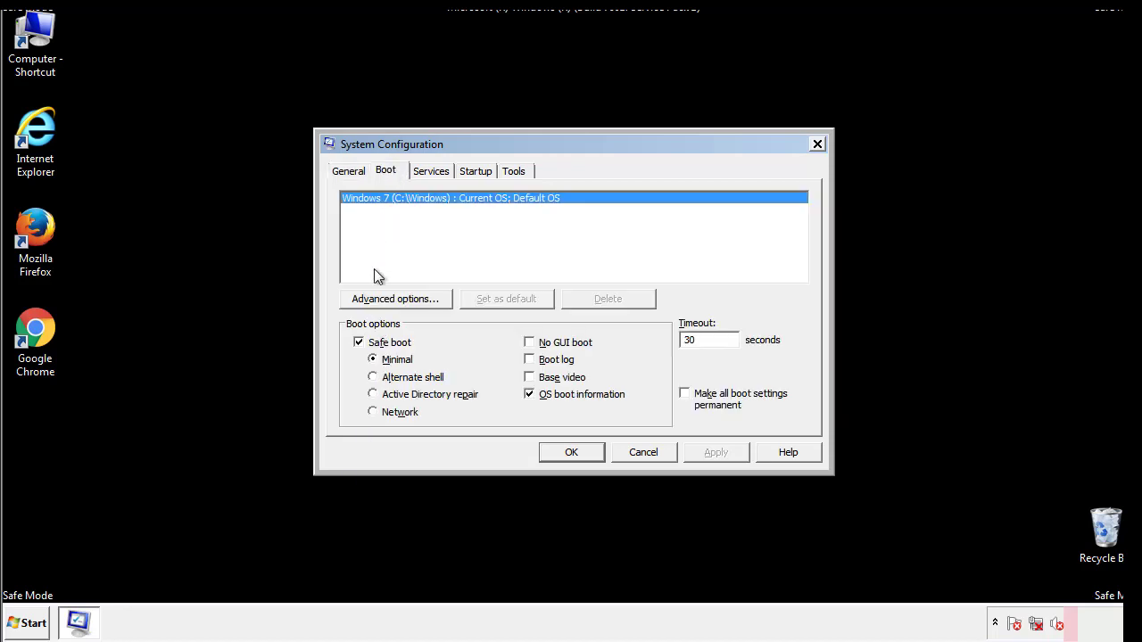
click(361, 345)
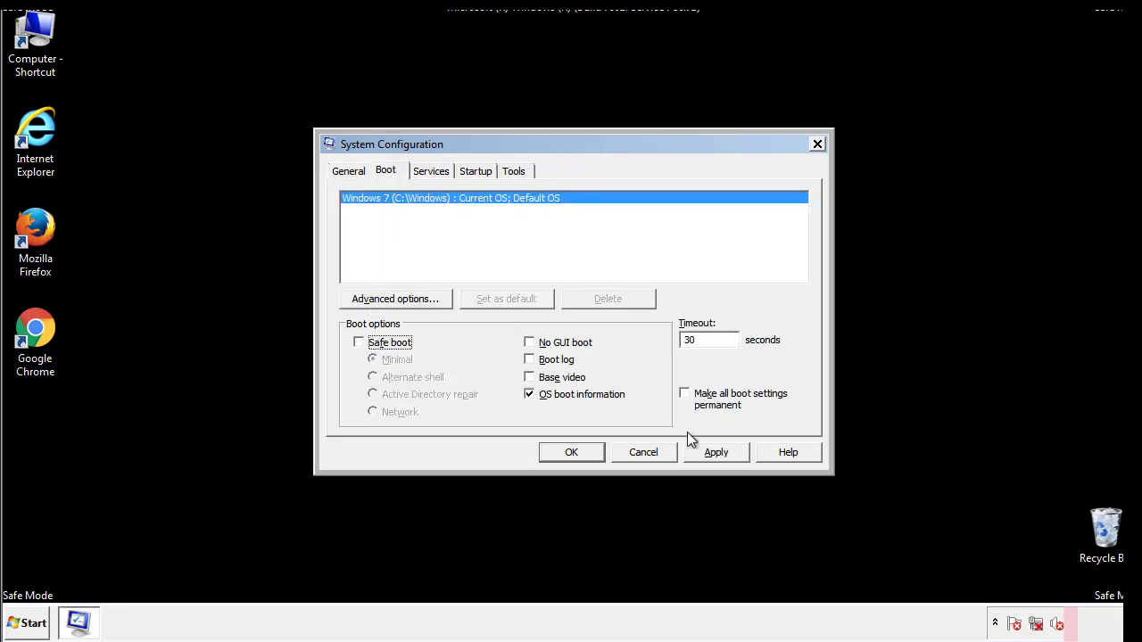
click(718, 452)
click(570, 452)
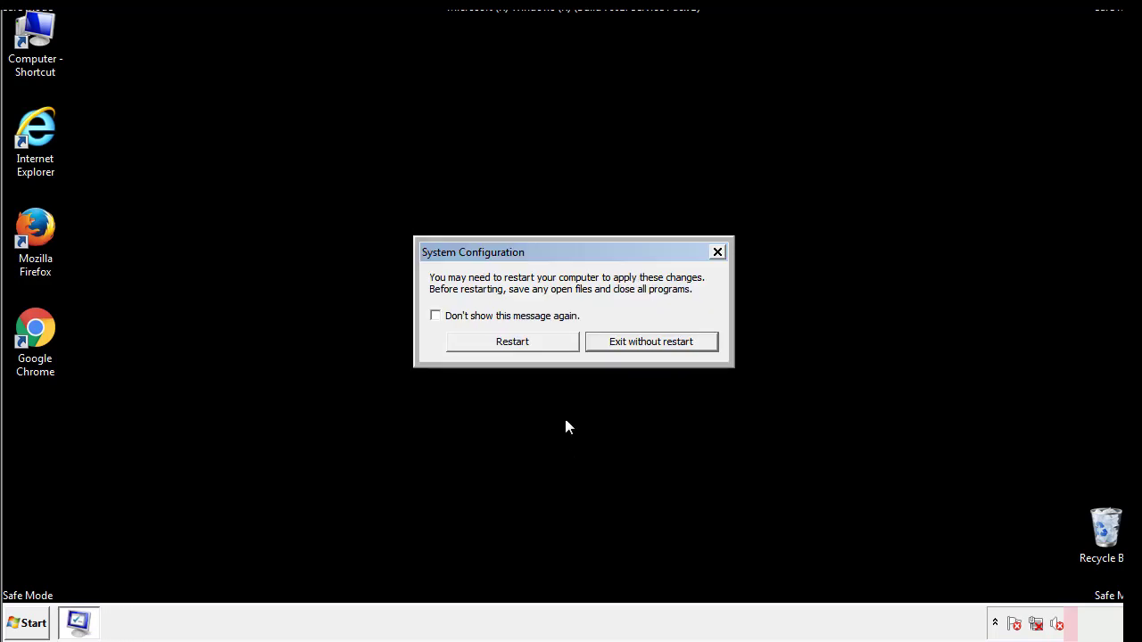
click(529, 347)
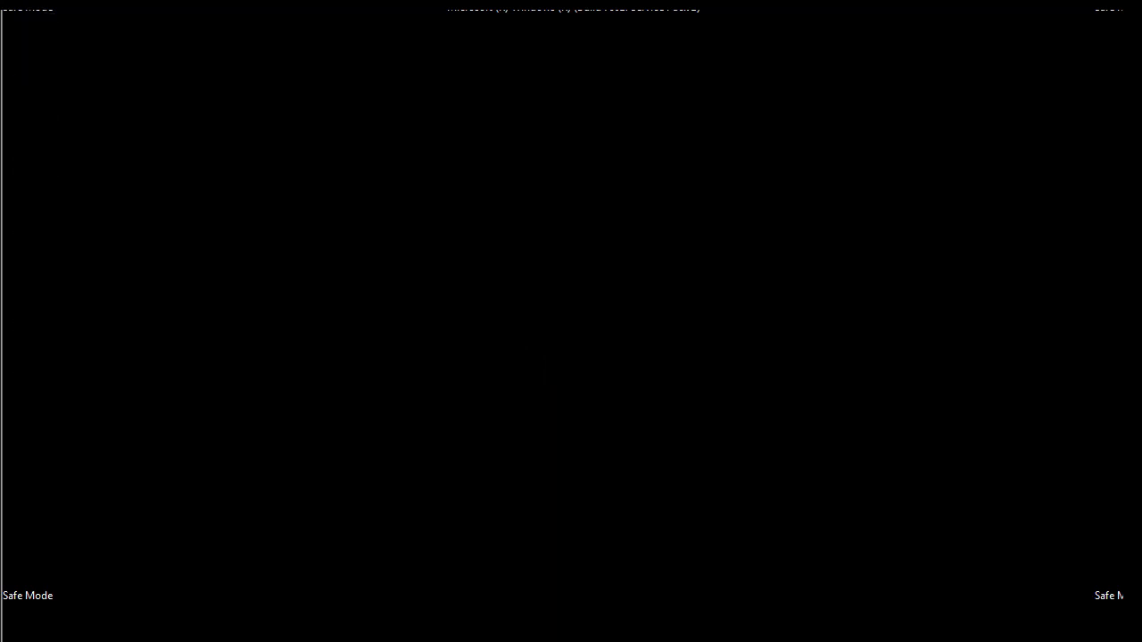